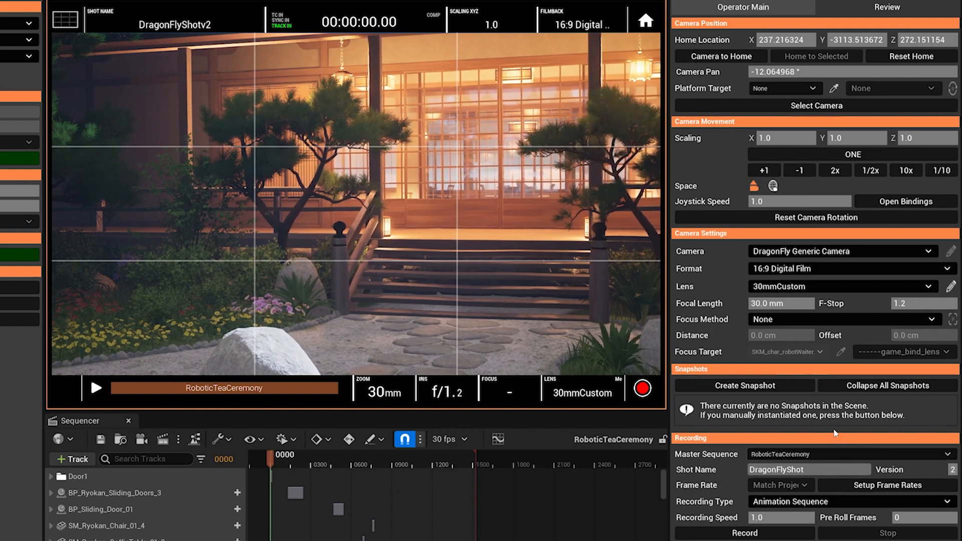
# Step: Create a snapshot of the camera at the start of the sequence and expand the snapshot list
pyautogui.click(746, 391)
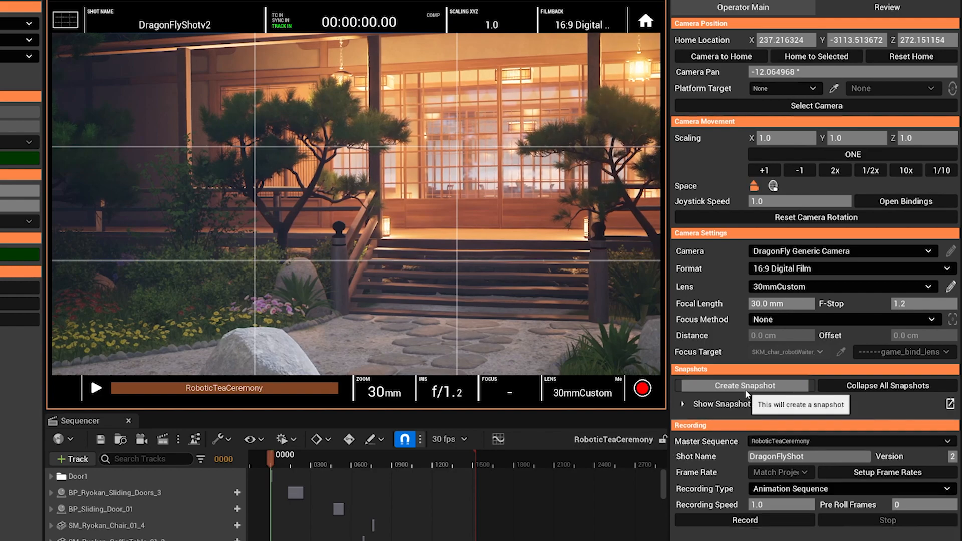
pyautogui.click(682, 404)
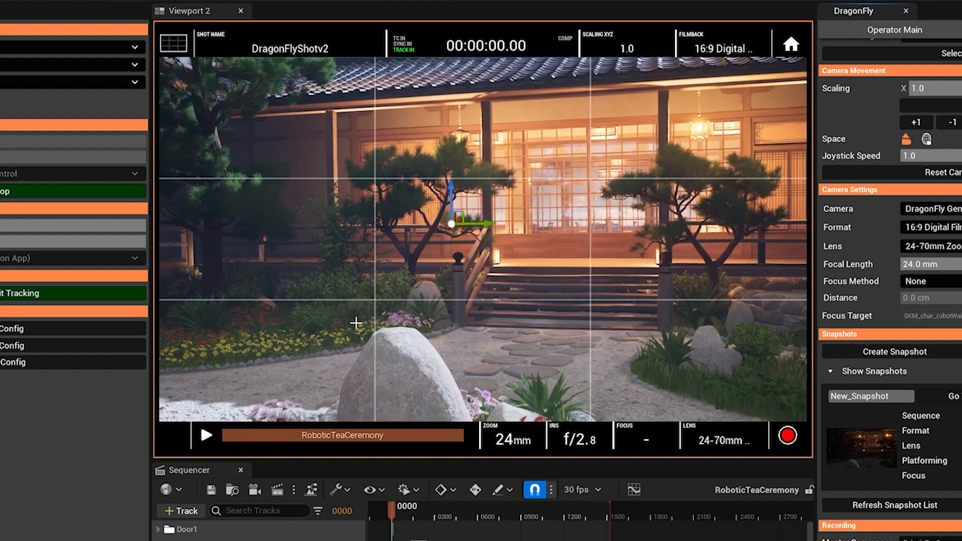
# Step: Move the sequence to 00:00:35.11 and zoom the lens to about 44 mm, returning to the original setup by restoring the snapshot
pyautogui.moveTo(261, 434); pyautogui.dragTo(401, 429)
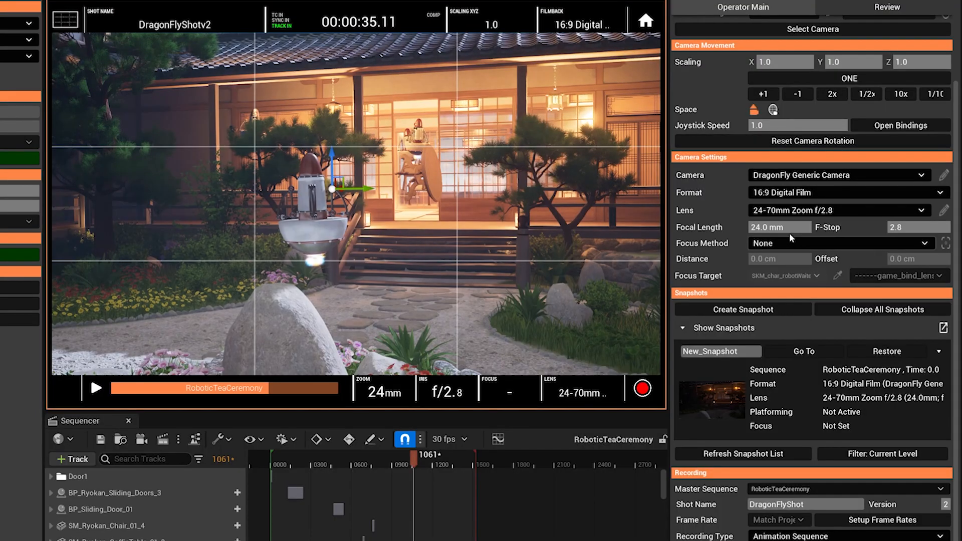
pyautogui.moveTo(789, 228); pyautogui.dragTo(810, 228)
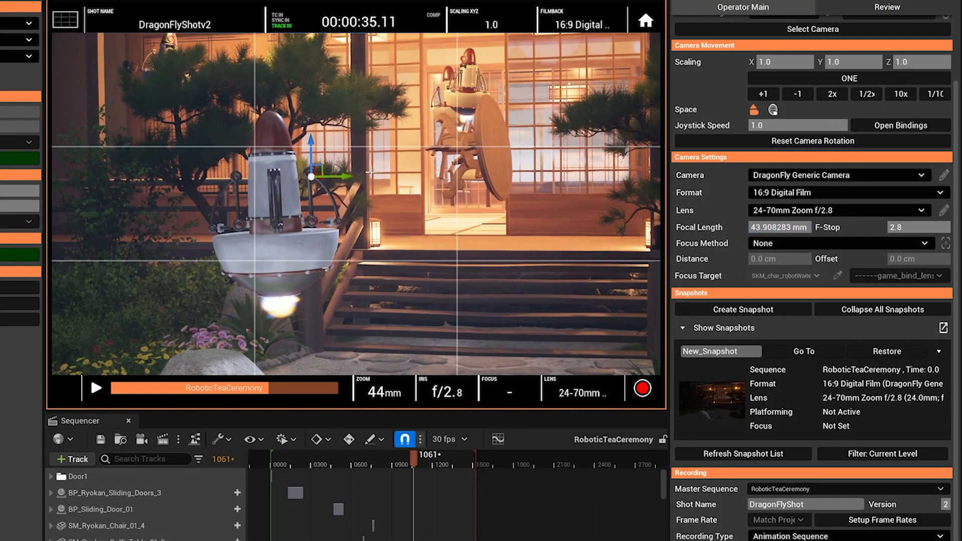
pyautogui.click(888, 351)
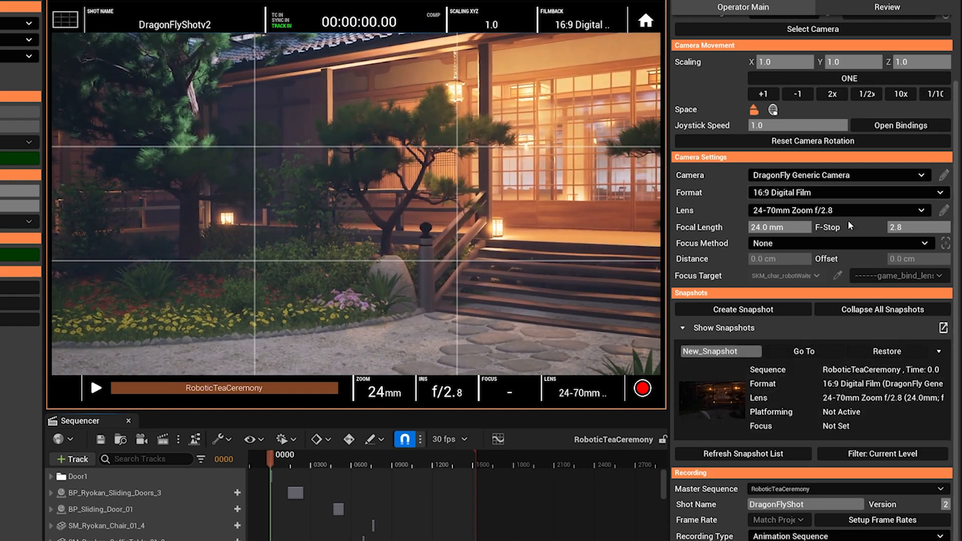
# Step: Create a second snapshot with the focal length at about 40 mm and the sequence at 00:00:37.00
pyautogui.moveTo(776, 227)
pyautogui.mouseDown()
pyautogui.moveTo(787, 227)
pyautogui.moveTo(778, 228)
pyautogui.mouseUp()
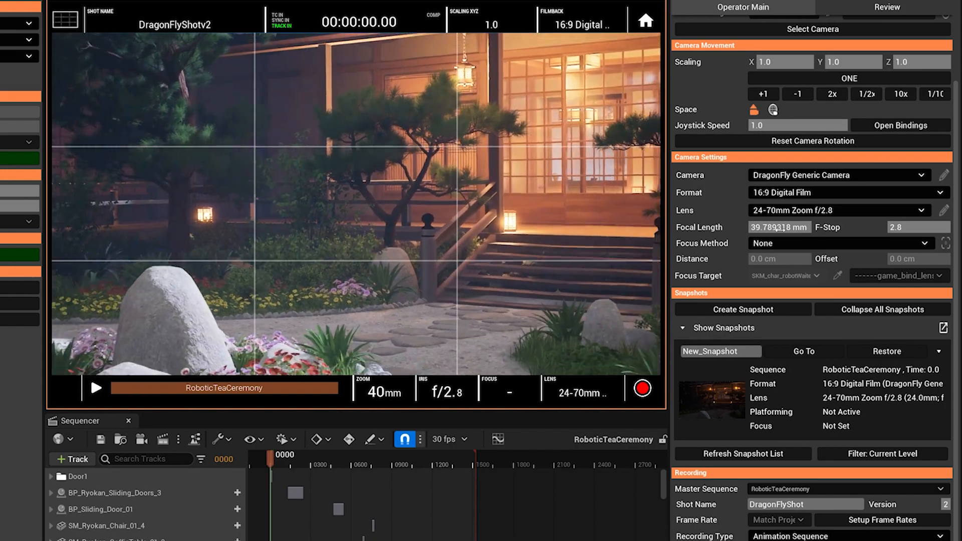
pyautogui.moveTo(249, 389); pyautogui.dragTo(274, 396)
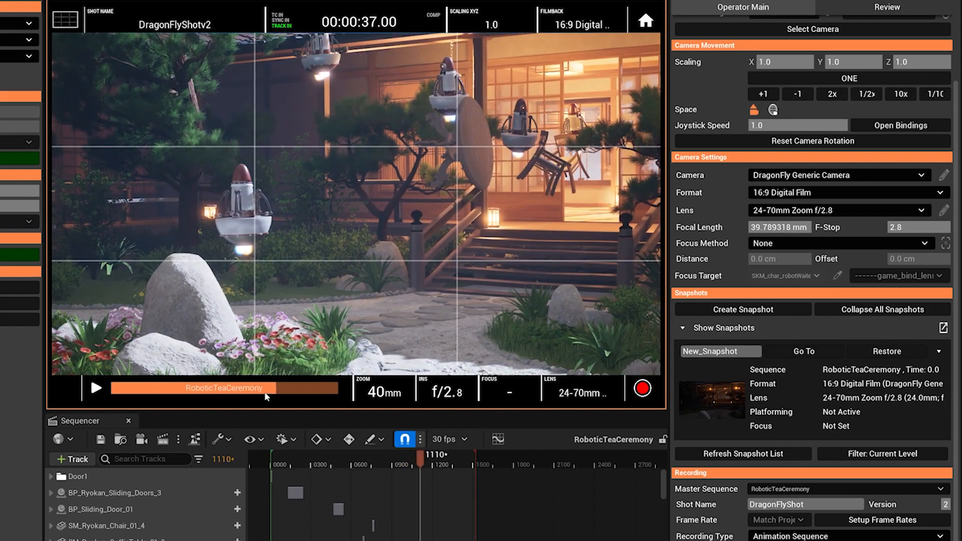
pyautogui.click(763, 314)
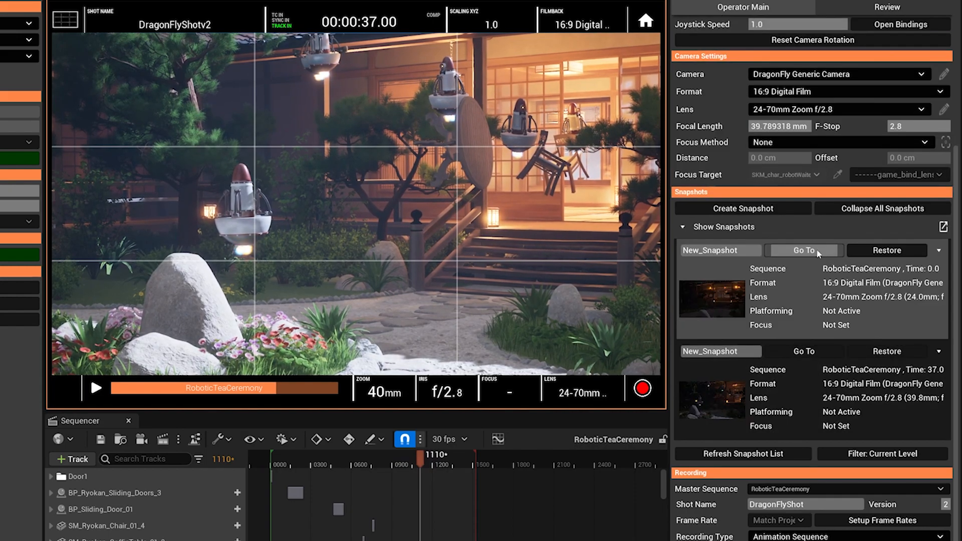
# Step: Go to the time 0.0 snapshot, restore the time 37.0 snapshot, and return by restoring the time 0.0 one
pyautogui.click(804, 251)
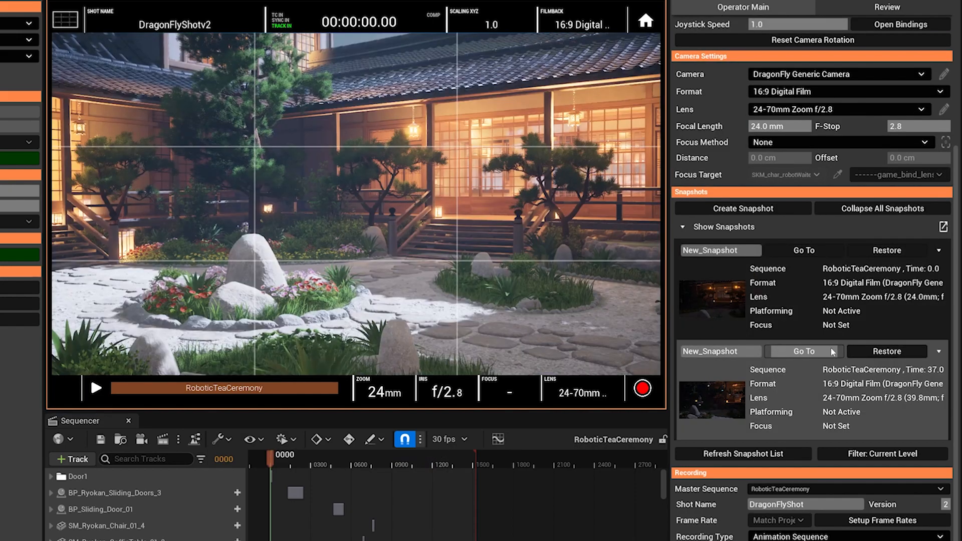
pyautogui.click(880, 352)
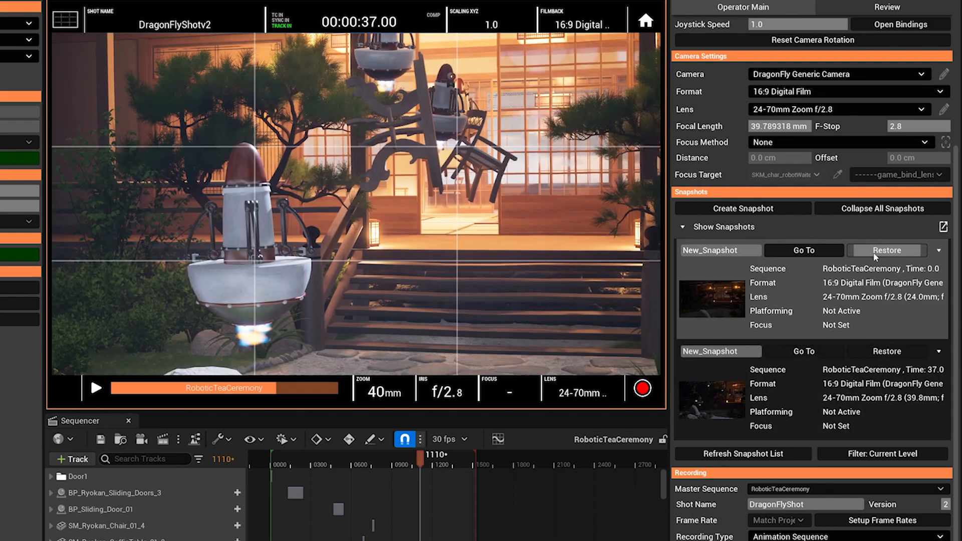
pyautogui.click(884, 256)
# Step: Open the time 0.0 snapshot's name for editing and select its entry to review the stored sequence, format and lens details
pyautogui.doubleClick(717, 250)
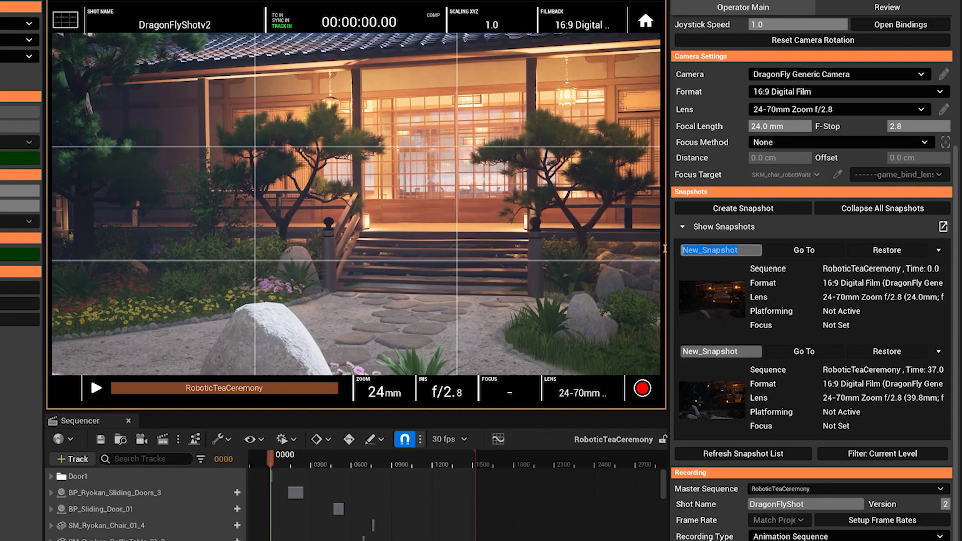
pyautogui.click(750, 272)
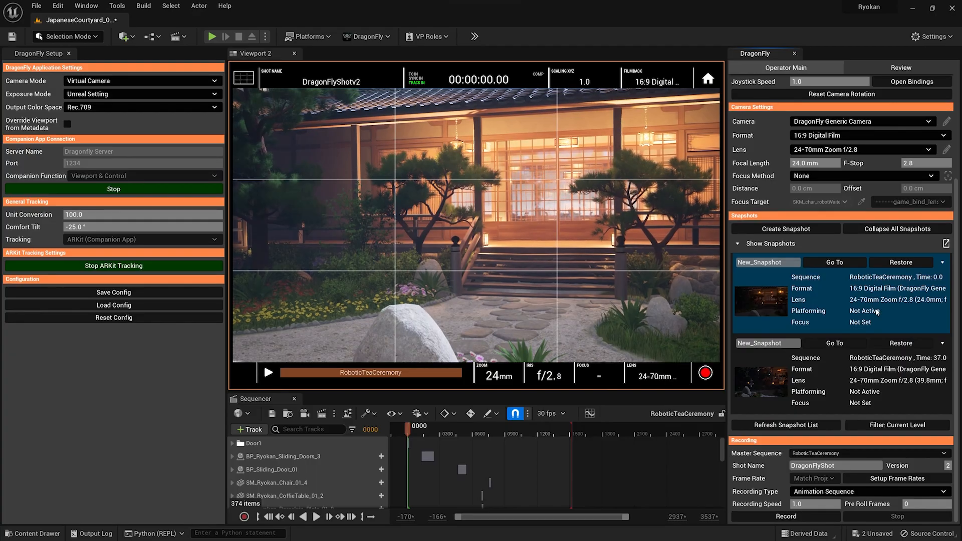
pyautogui.scroll(3, 875, 311)
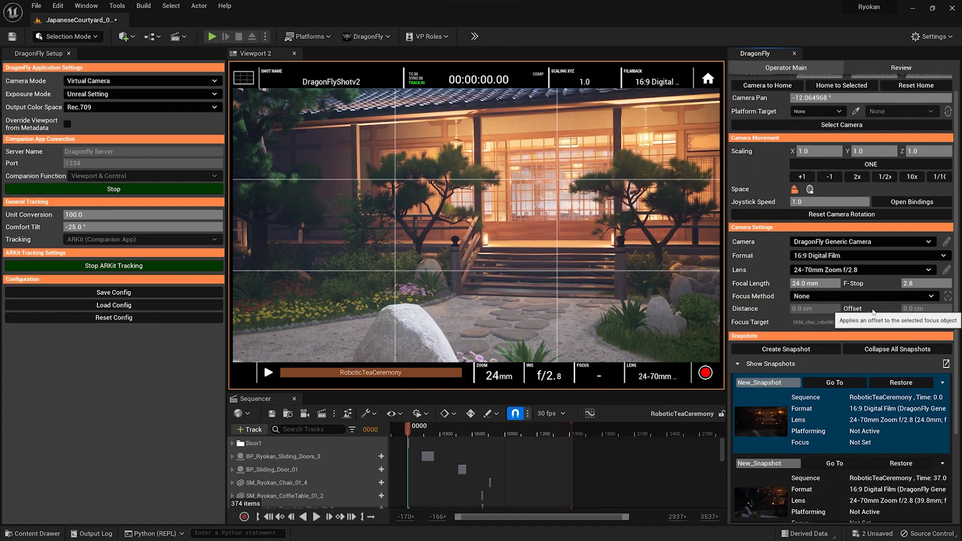
pyautogui.scroll(-3, 871, 317)
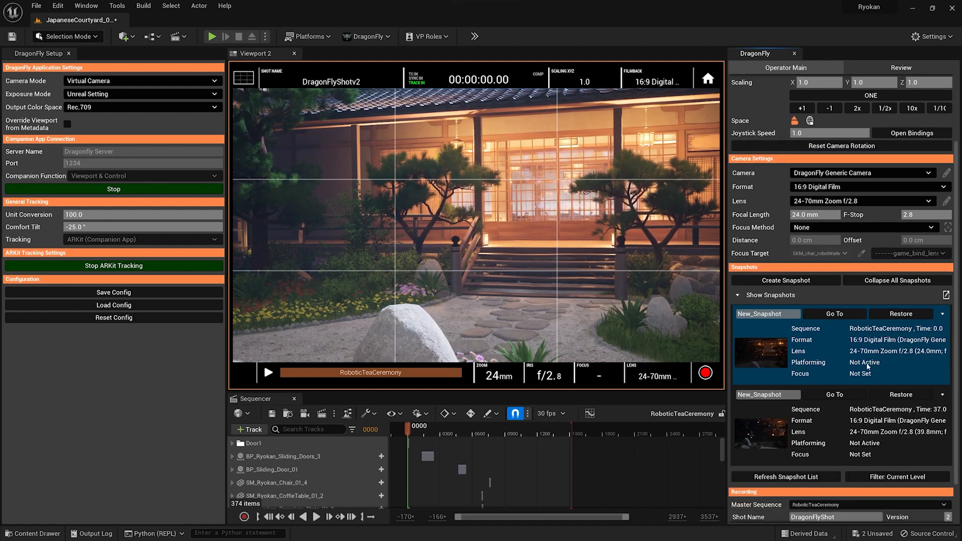
pyautogui.scroll(-2, 850, 363)
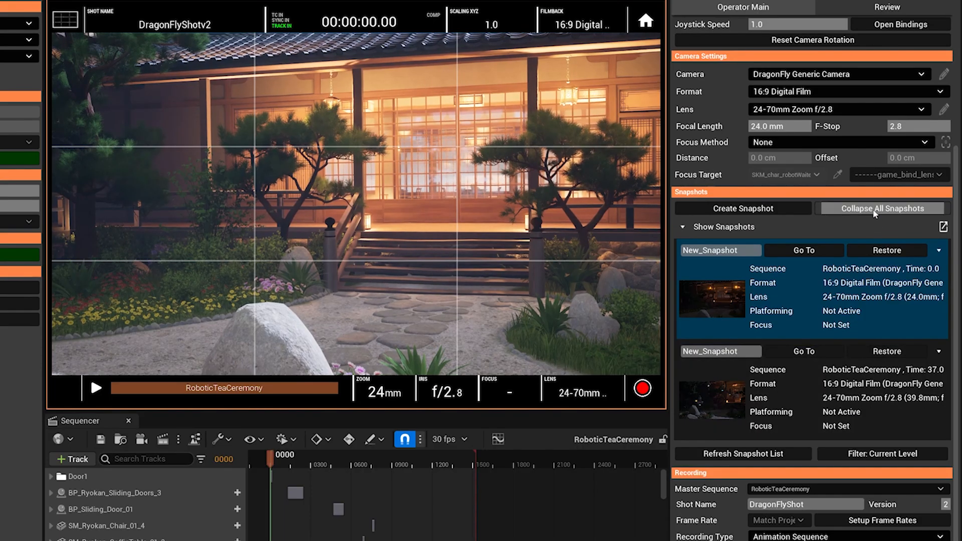
# Step: Collapse all snapshots to their names and expand them again to show their details
pyautogui.click(891, 234)
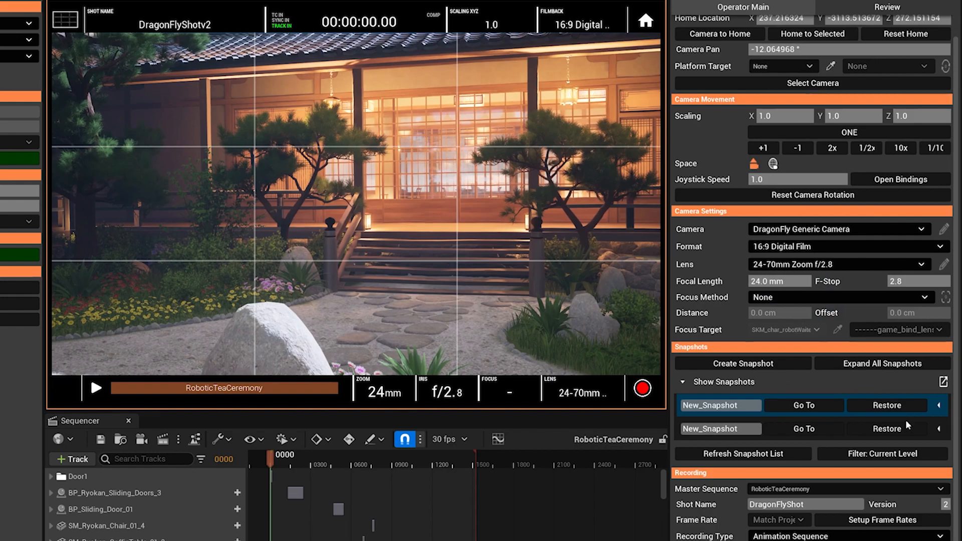
pyautogui.click(860, 363)
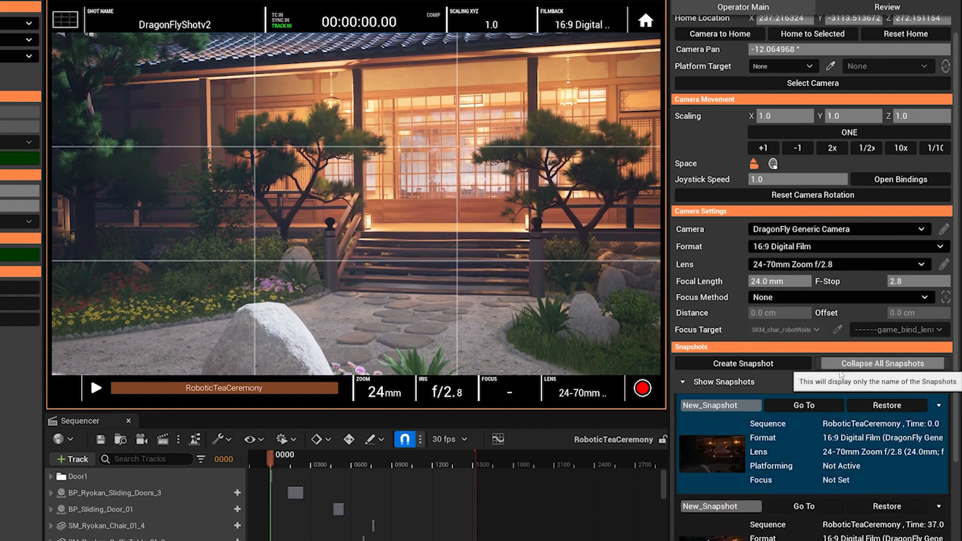
pyautogui.scroll(-5, 860, 366)
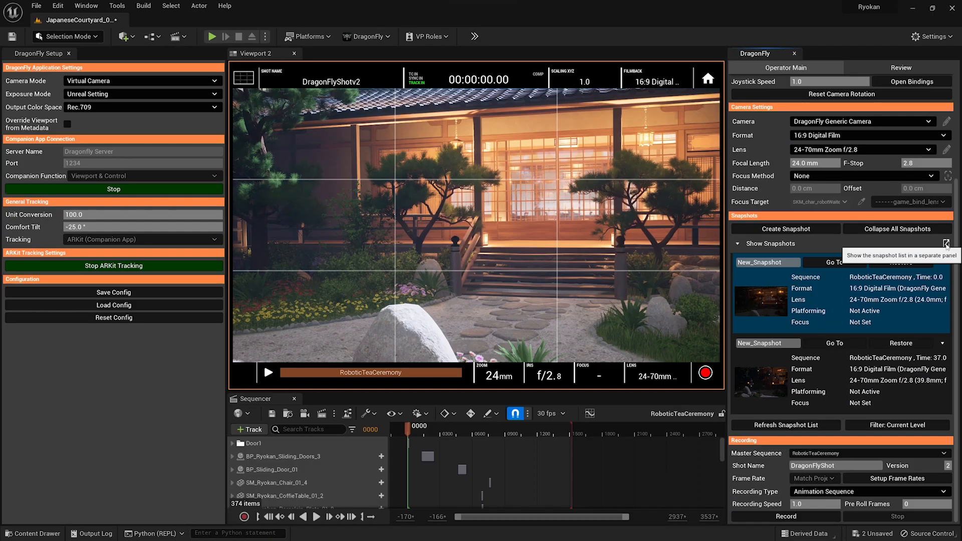
# Step: Show the snapshot list in a separate panel and dock it beside DragonFly Setup
pyautogui.click(944, 227)
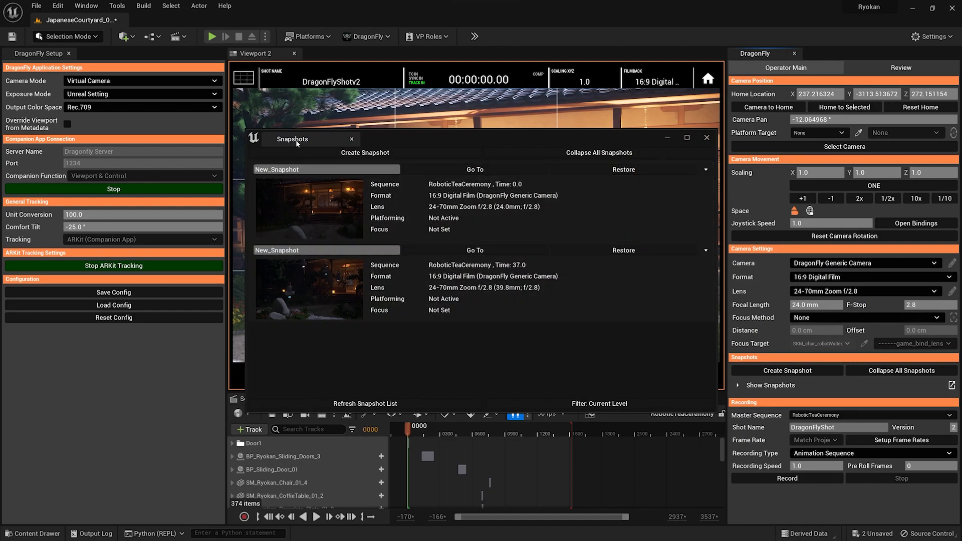
pyautogui.moveTo(278, 138); pyautogui.dragTo(156, 55)
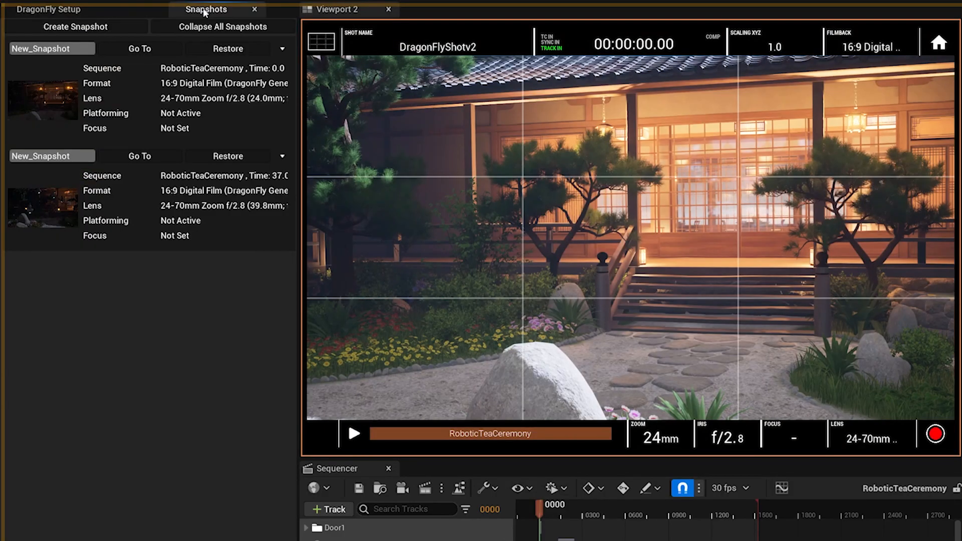
pyautogui.moveTo(205, 14); pyautogui.dragTo(203, 12)
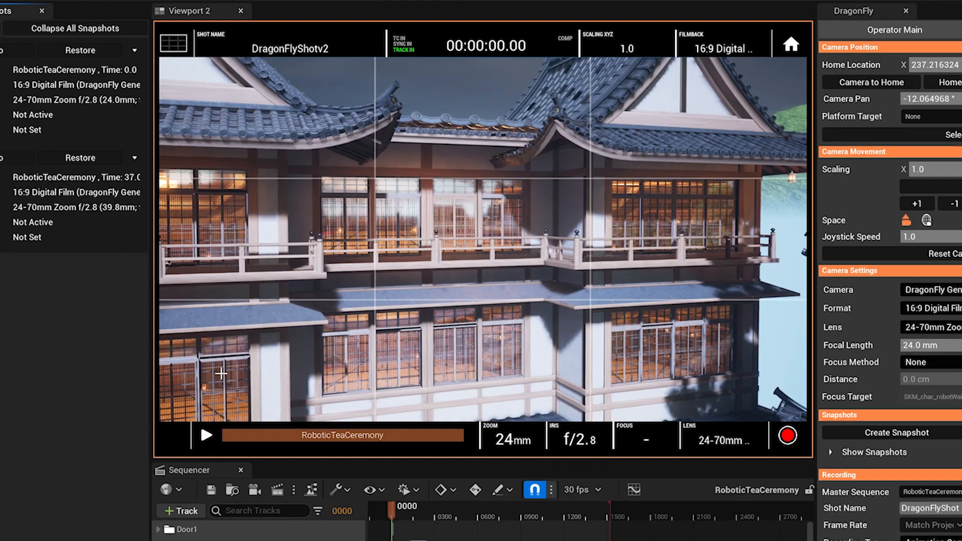
# Step: Create a third snapshot with the sequence at 00:00:00.28 and the lens zoomed to 70 mm
pyautogui.moveTo(226, 437); pyautogui.dragTo(230, 441)
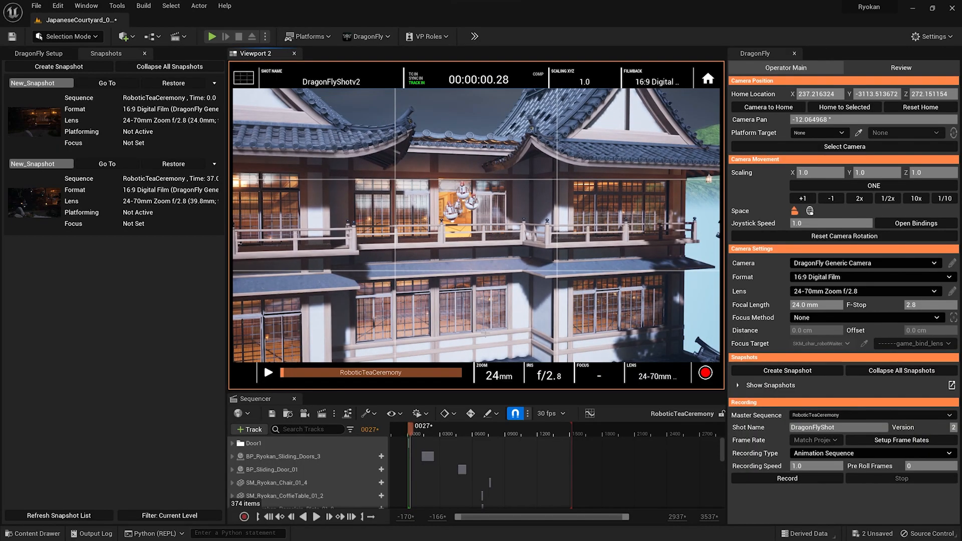
pyautogui.moveTo(817, 305); pyautogui.dragTo(847, 305)
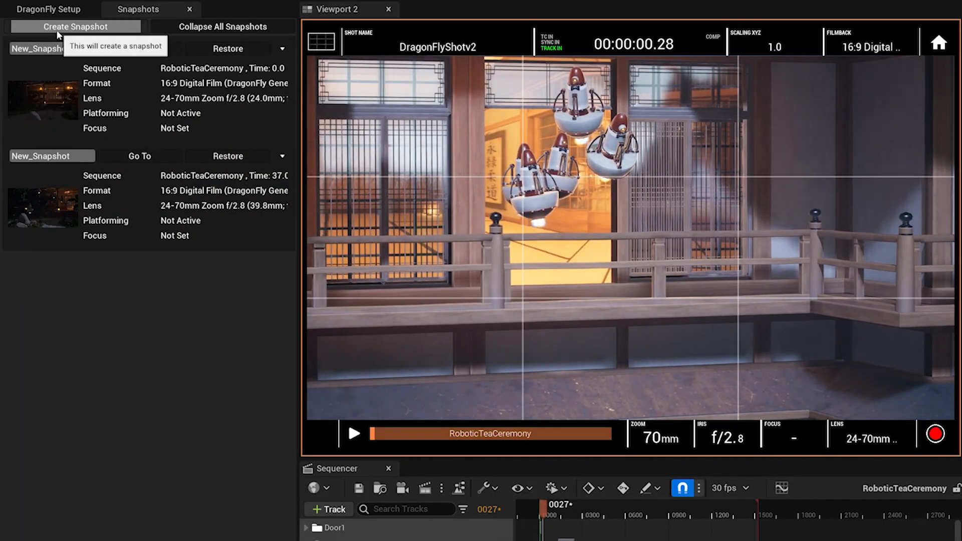
pyautogui.click(59, 66)
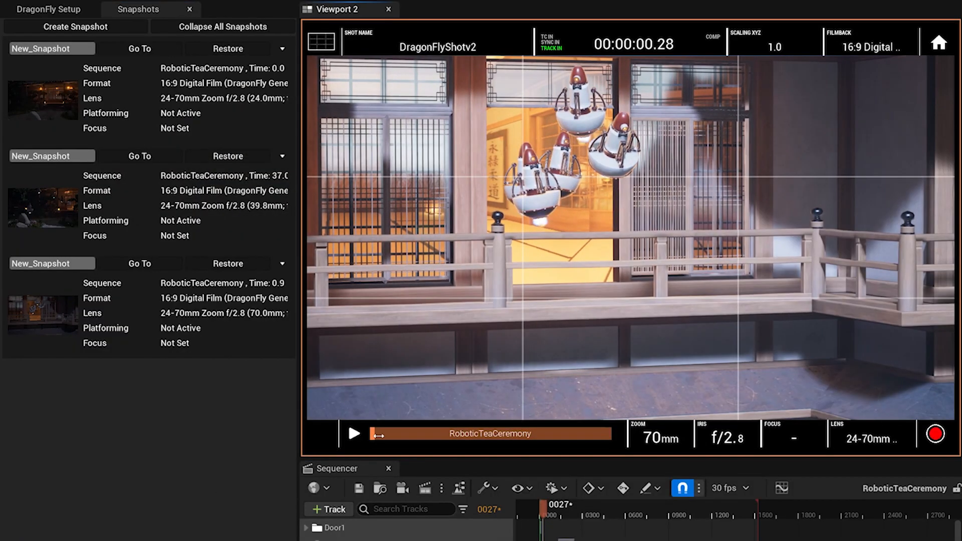
# Step: Create a fourth snapshot with the sequence moved to 00:00:01.20
pyautogui.click(378, 434)
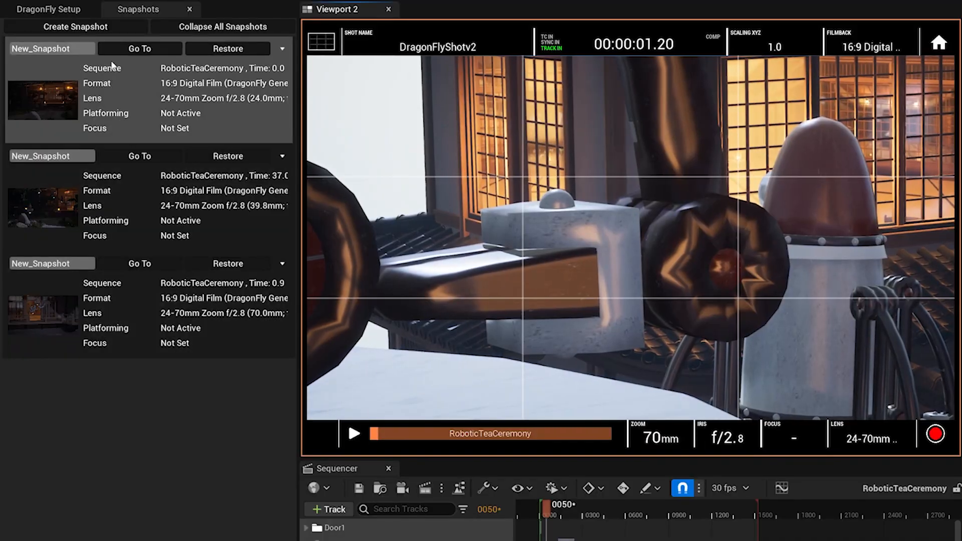
pyautogui.click(112, 27)
# Step: Go to the camera position of the time 0.0 snapshot and restore its saved time and lens settings
pyautogui.click(154, 46)
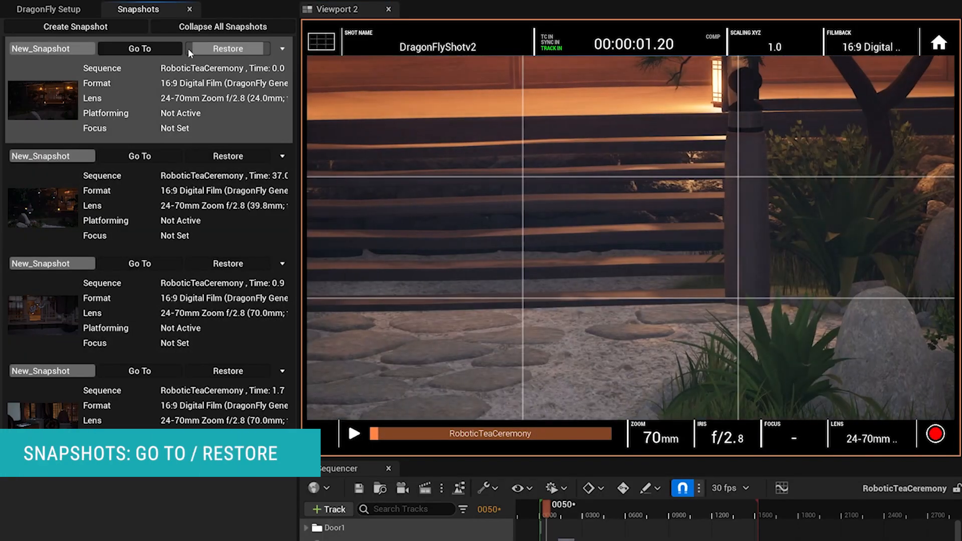
pyautogui.click(202, 48)
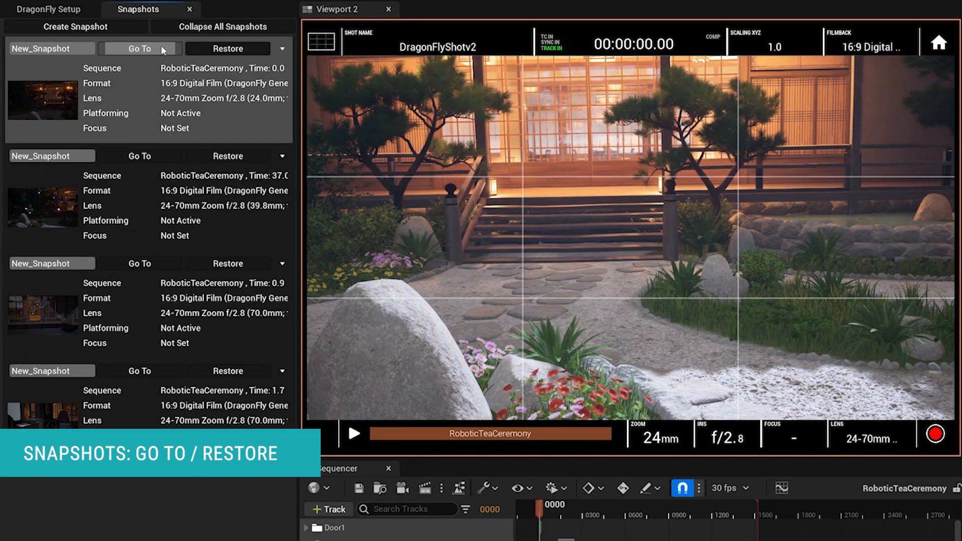
pyautogui.click(203, 45)
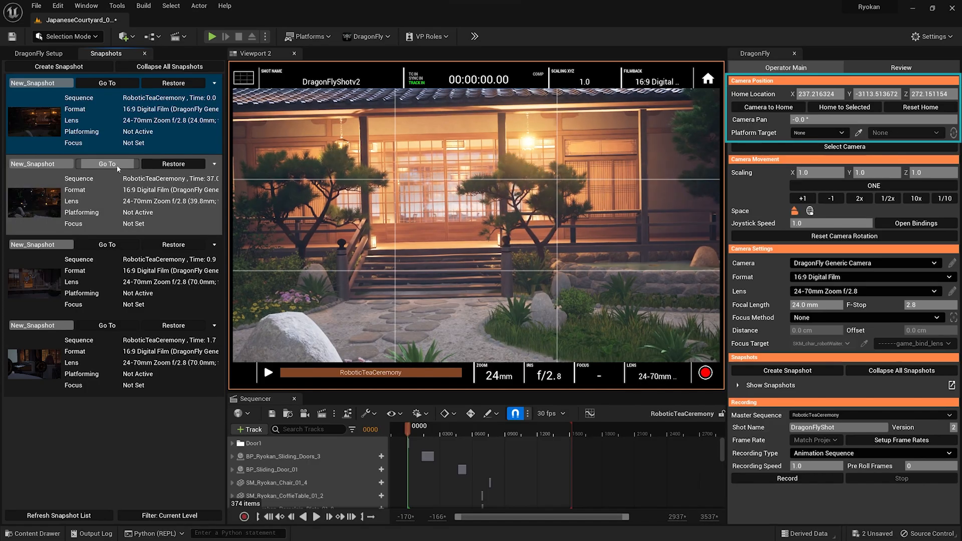
# Step: Compare the camera positions of the time 37.0 and time 0.0 snapshots by going to each without restoring its settings
pyautogui.click(107, 164)
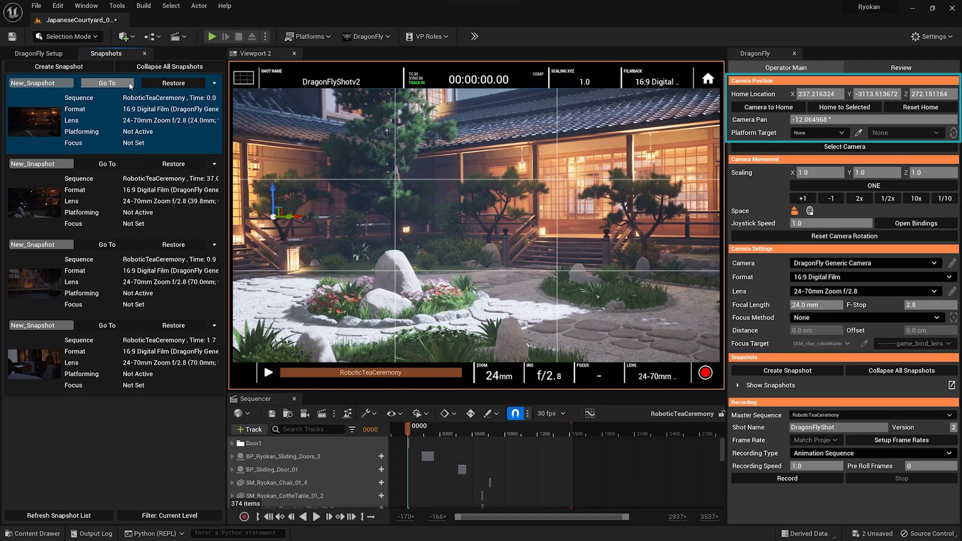
pyautogui.click(104, 164)
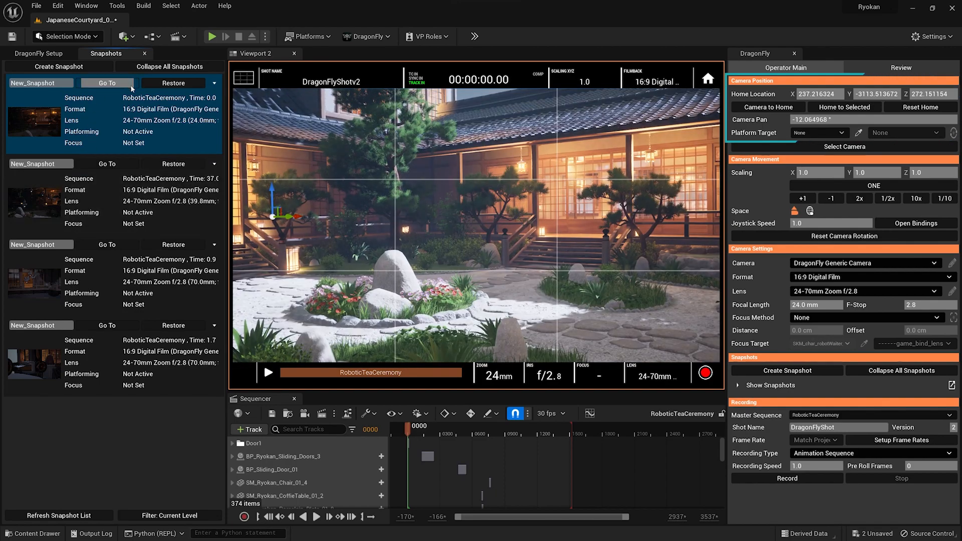
pyautogui.click(115, 87)
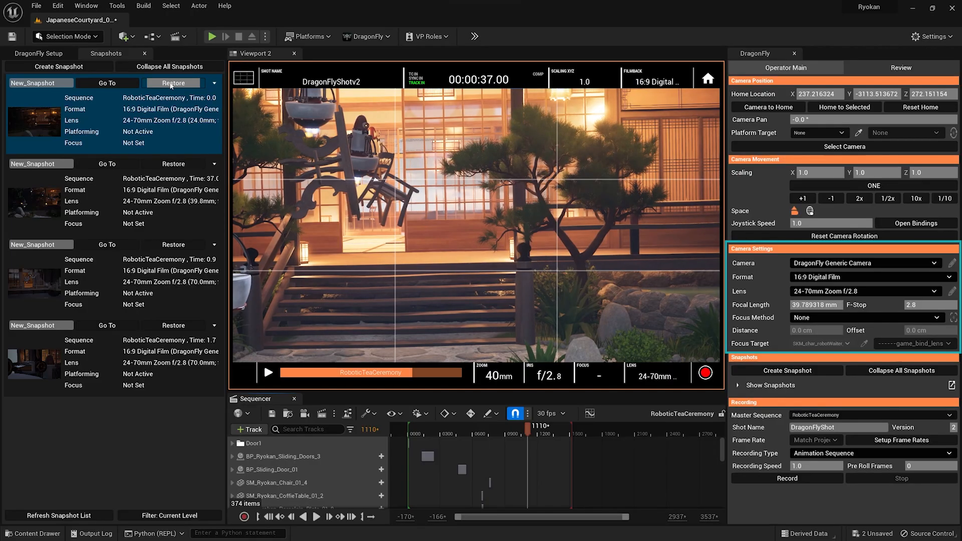
# Step: Restore the time 0.0 and time 37.0 snapshots alternately to compare their camera settings, finishing with the time 0.0 snapshot
pyautogui.click(172, 83)
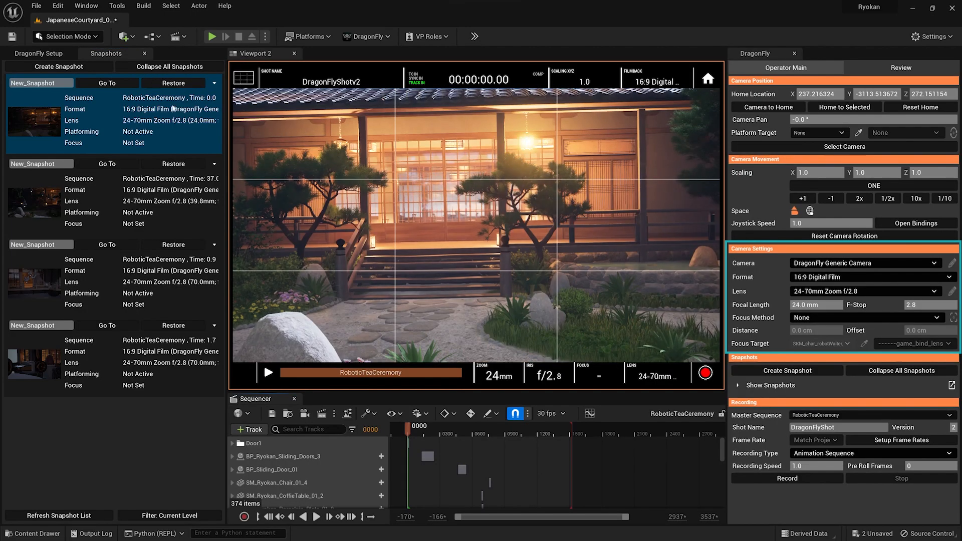
pyautogui.click(174, 164)
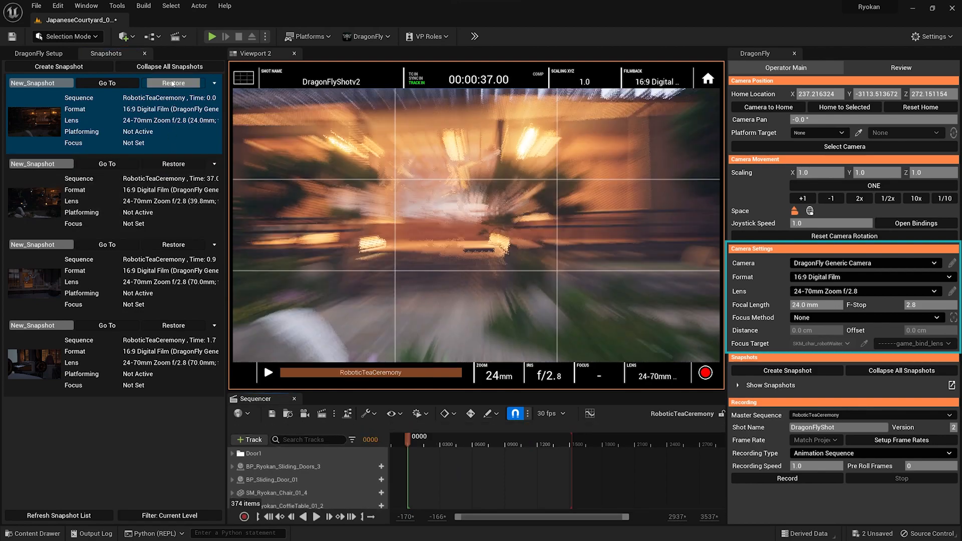
pyautogui.click(172, 83)
pyautogui.click(172, 164)
pyautogui.click(172, 84)
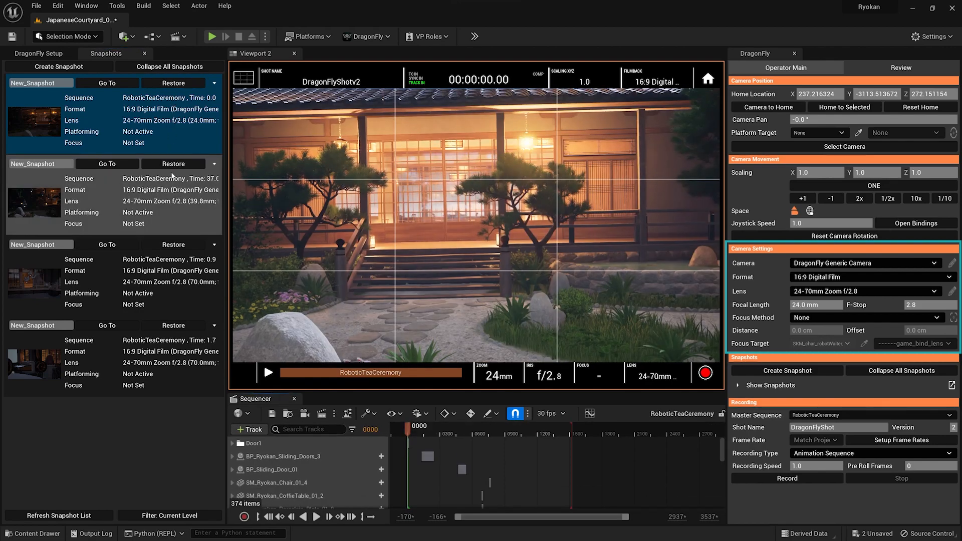
pyautogui.click(173, 165)
pyautogui.click(174, 84)
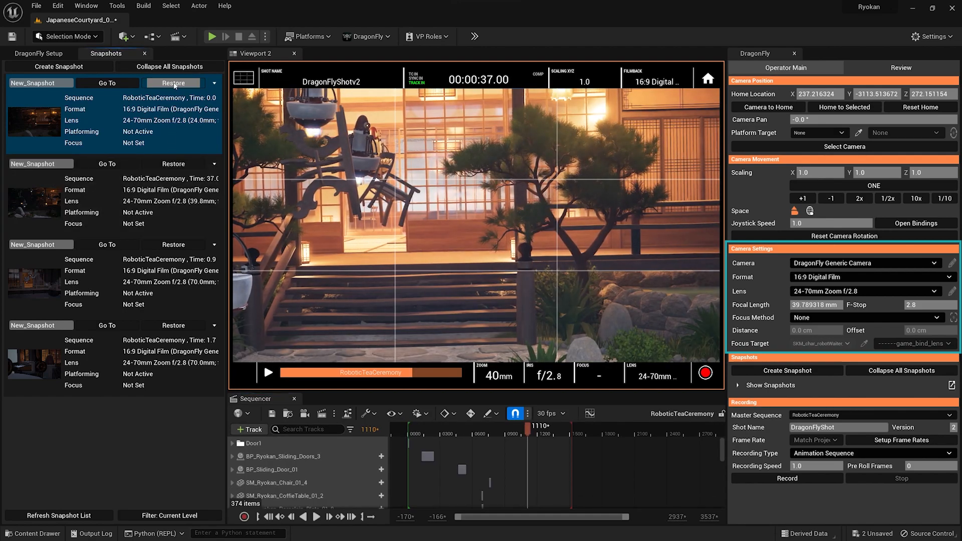
# Step: Switch repeatedly between restoring the time 37.0 and time 0.0 snapshots to compare sequence time and focal length, ending on the time 37.0 snapshot
pyautogui.click(173, 164)
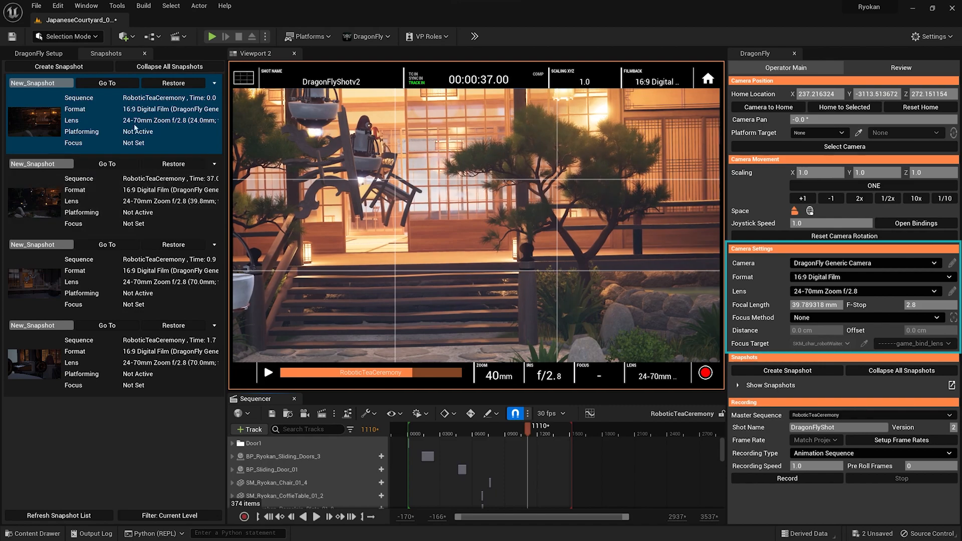
pyautogui.click(172, 84)
pyautogui.click(157, 164)
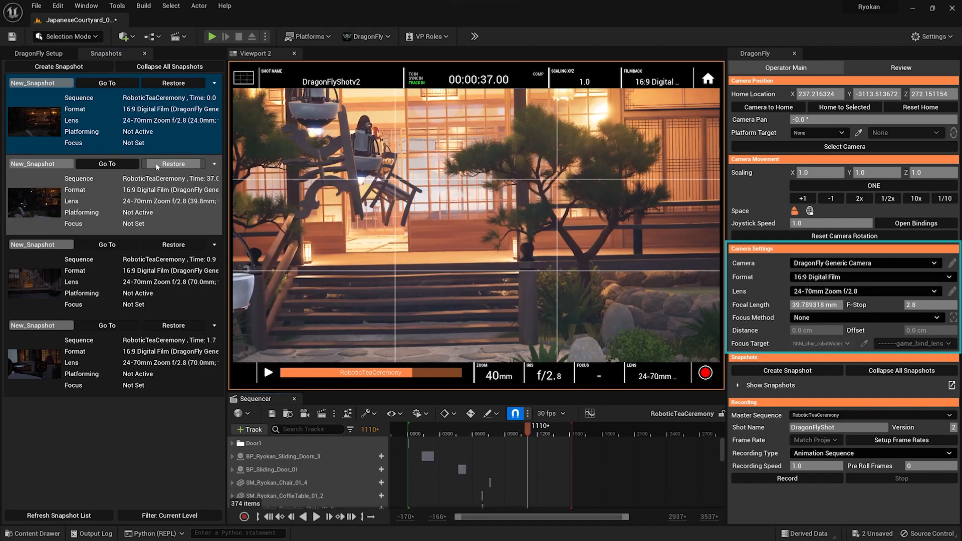
pyautogui.click(172, 84)
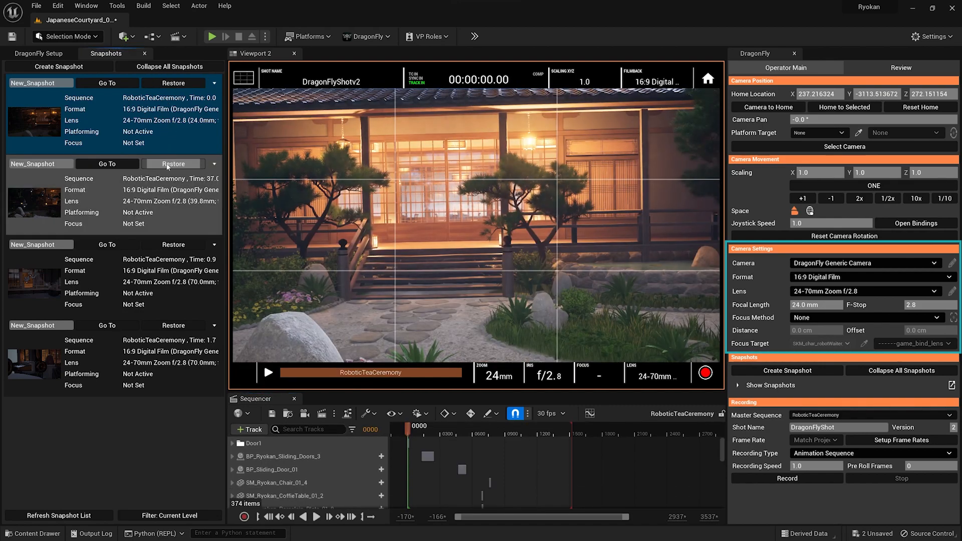
pyautogui.click(169, 165)
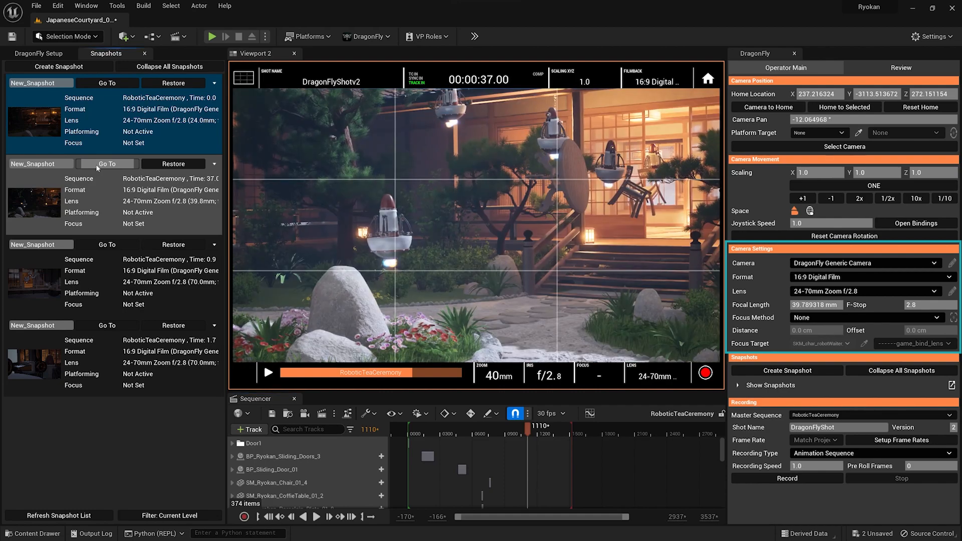
# Step: Go to the camera position of each of the four snapshots in order, and return through the list to the time 0.0 snapshot
pyautogui.click(108, 84)
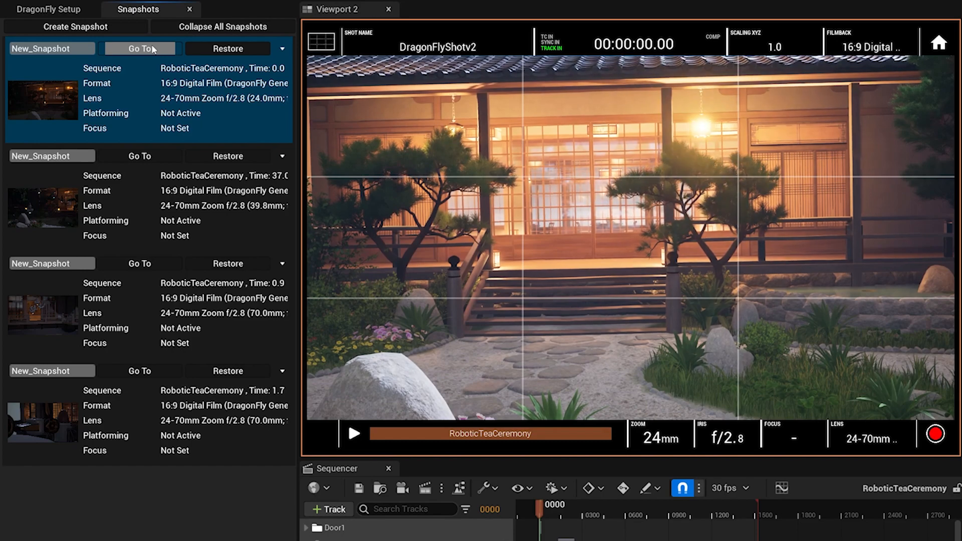
pyautogui.click(155, 157)
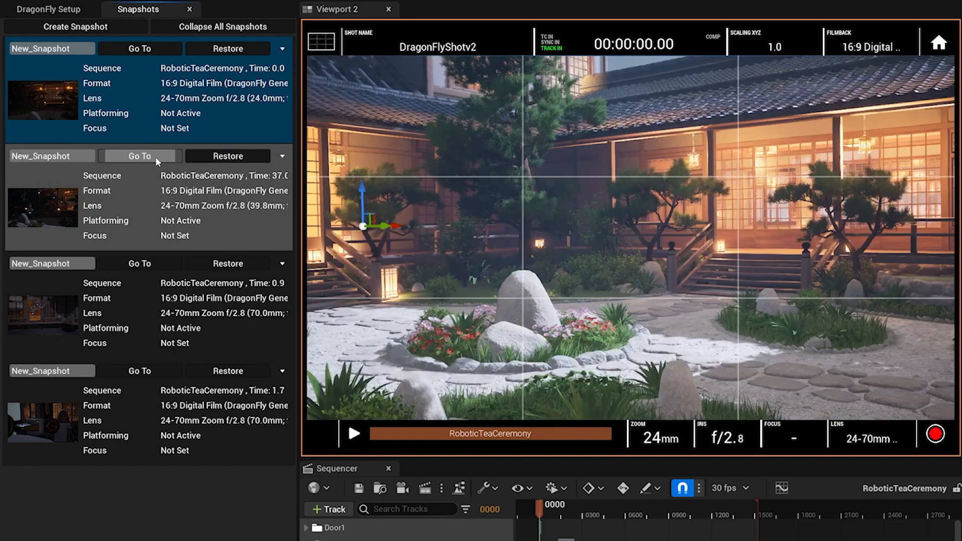
pyautogui.click(158, 262)
pyautogui.click(158, 372)
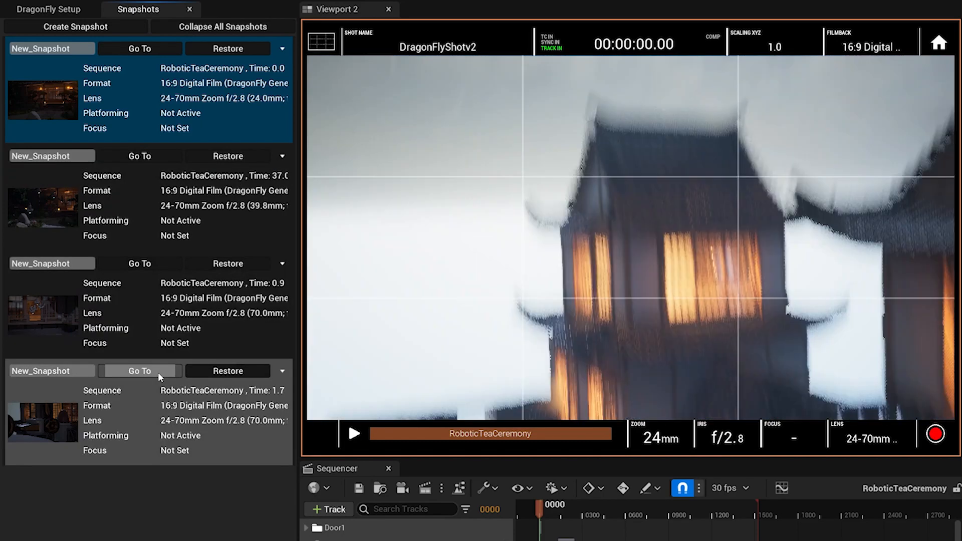
pyautogui.click(133, 267)
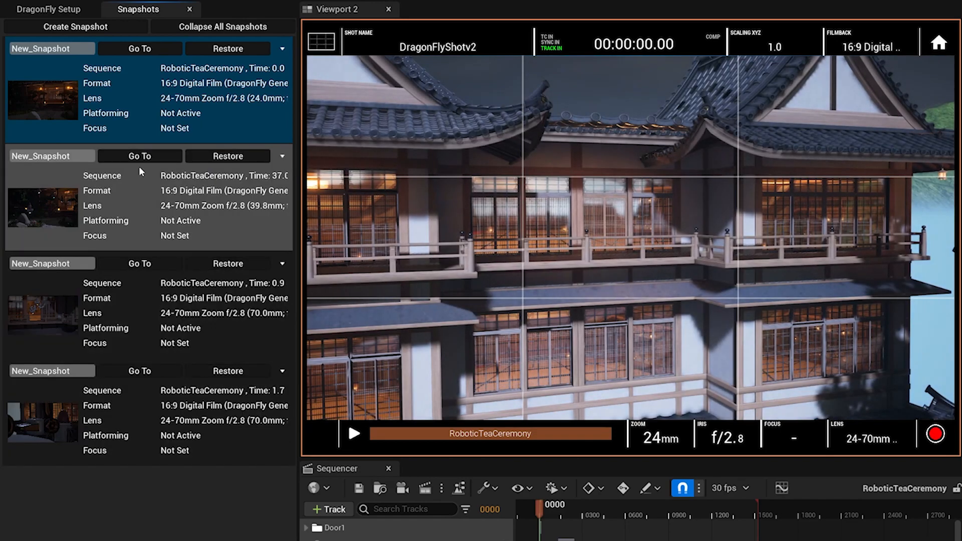
pyautogui.click(140, 158)
pyautogui.click(147, 53)
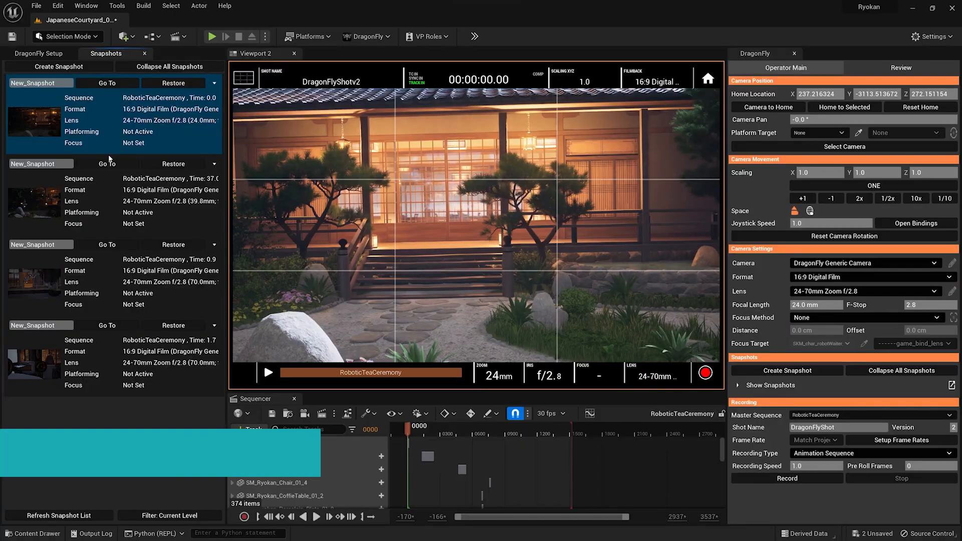
# Step: Restore the time 37.0 snapshot and record DragonFlyShot version 2 from it, stopping at 00:00:41.05
pyautogui.click(143, 161)
pyautogui.click(158, 167)
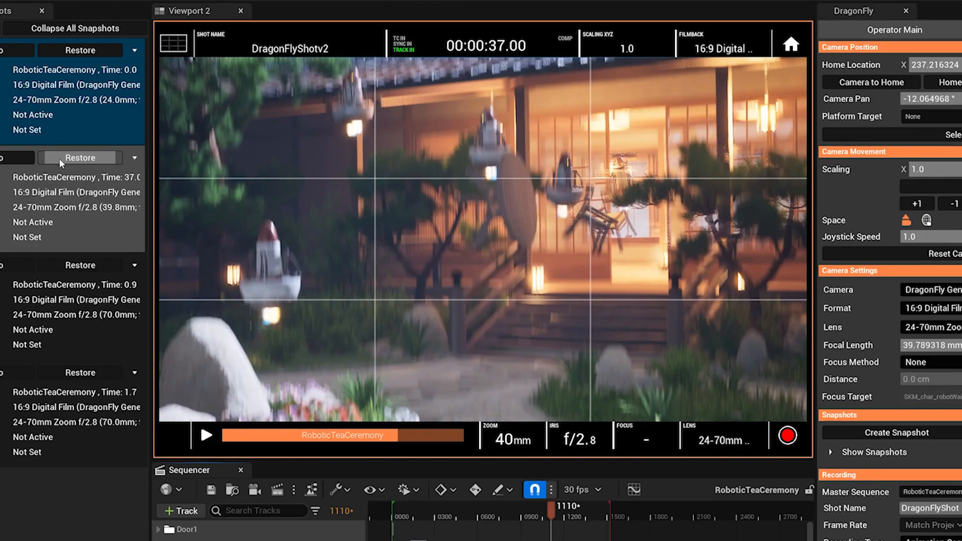
pyautogui.press('space')
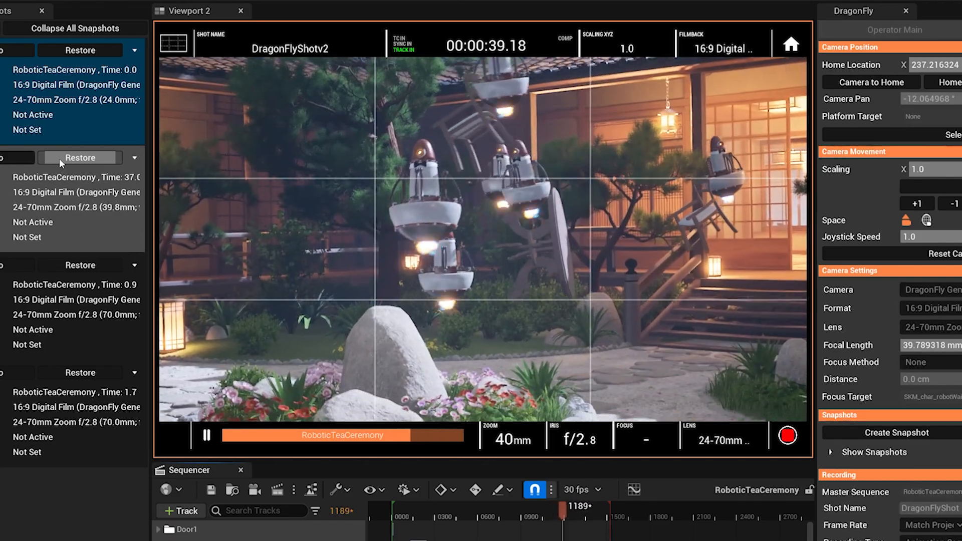
pyautogui.press('space')
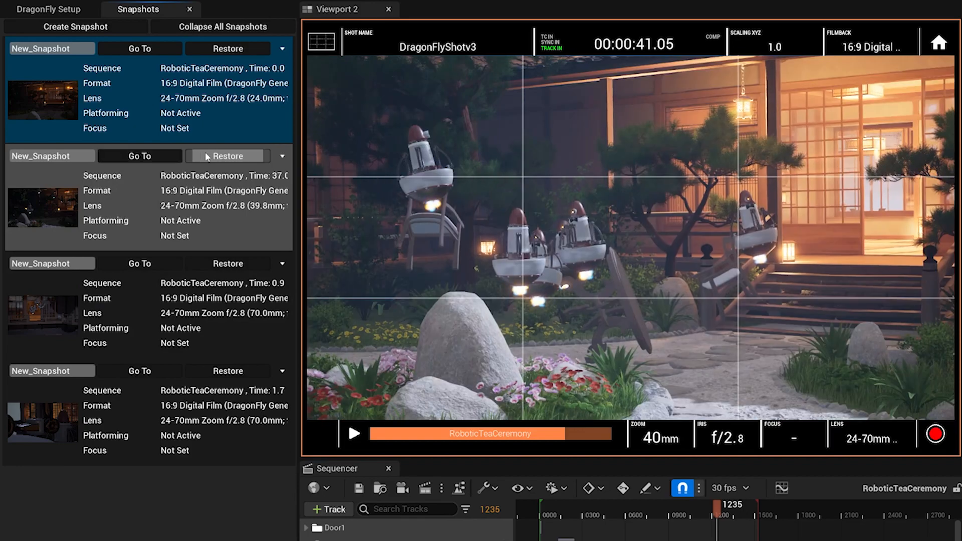
# Step: Restore the time 37.0 snapshot again and record DragonFlyShot version 3, stopping at 00:00:40.21
pyautogui.click(157, 161)
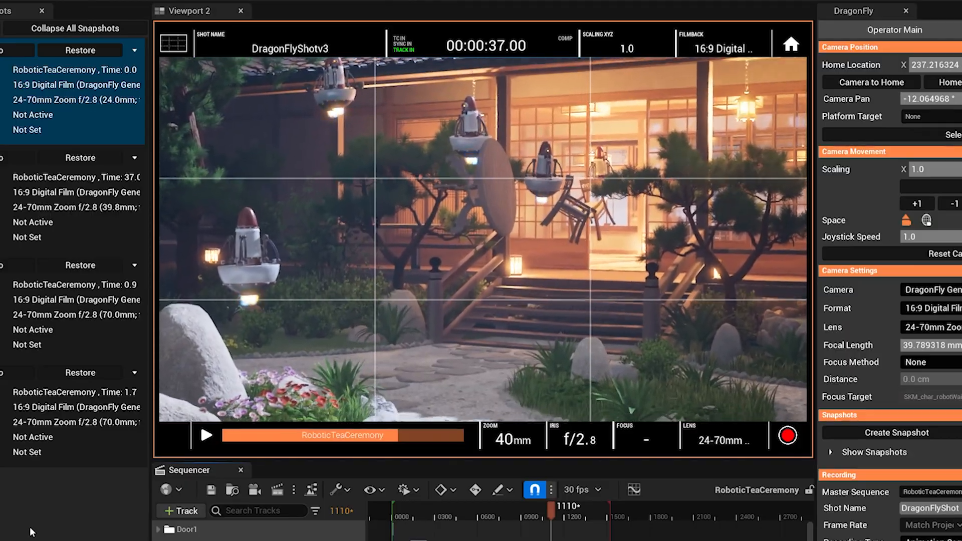
pyautogui.press('space')
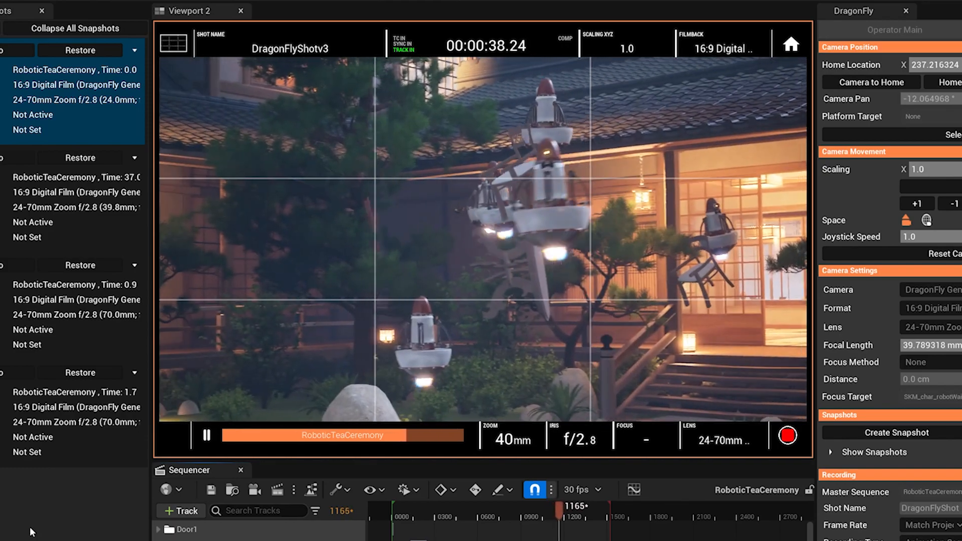
pyautogui.press('space')
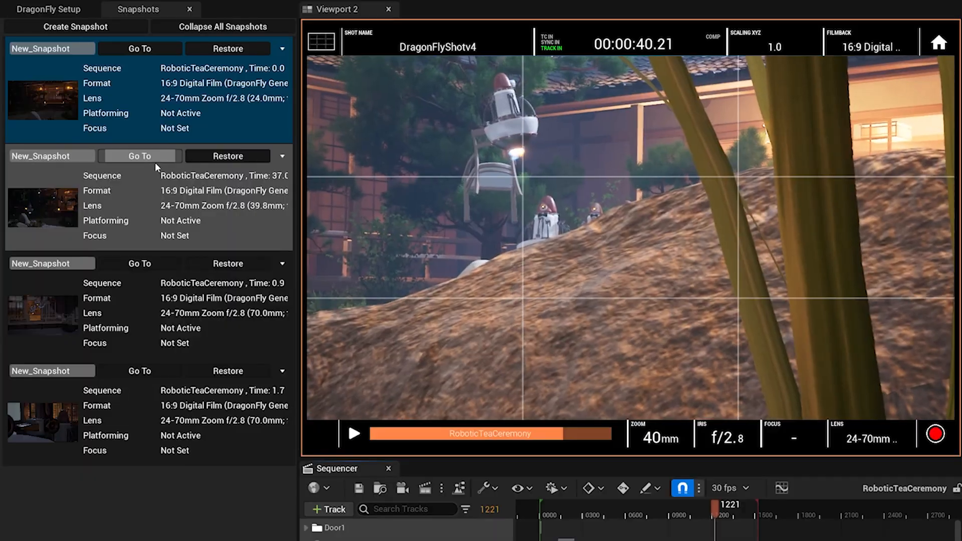
# Step: Go to the time 37.0 snapshot's camera position, restore its settings, and record DragonFlyShot version 4
pyautogui.click(155, 162)
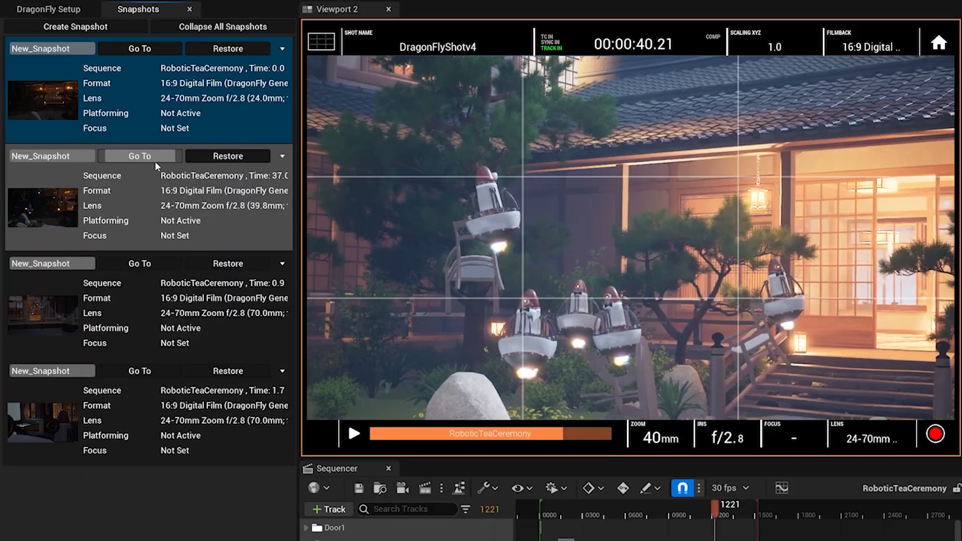
pyautogui.click(201, 160)
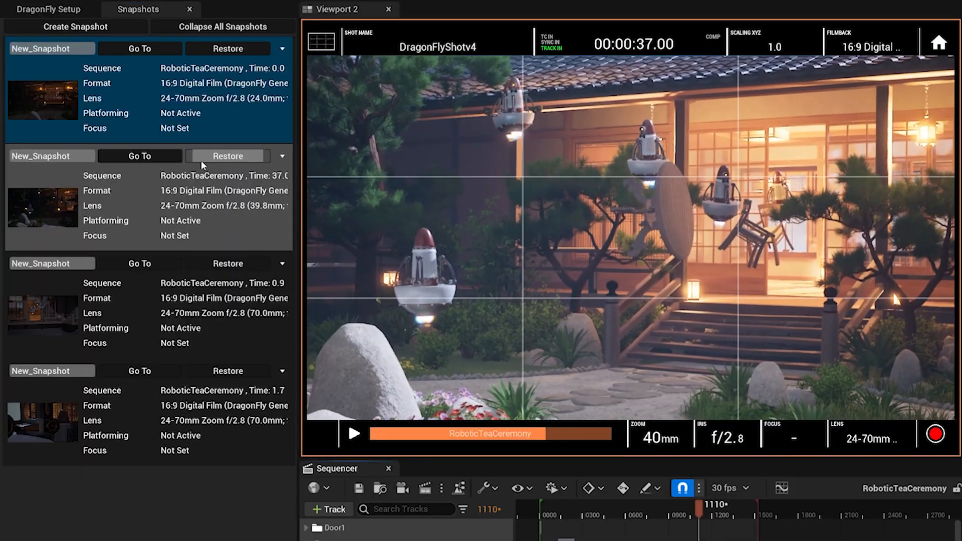
pyautogui.press('space')
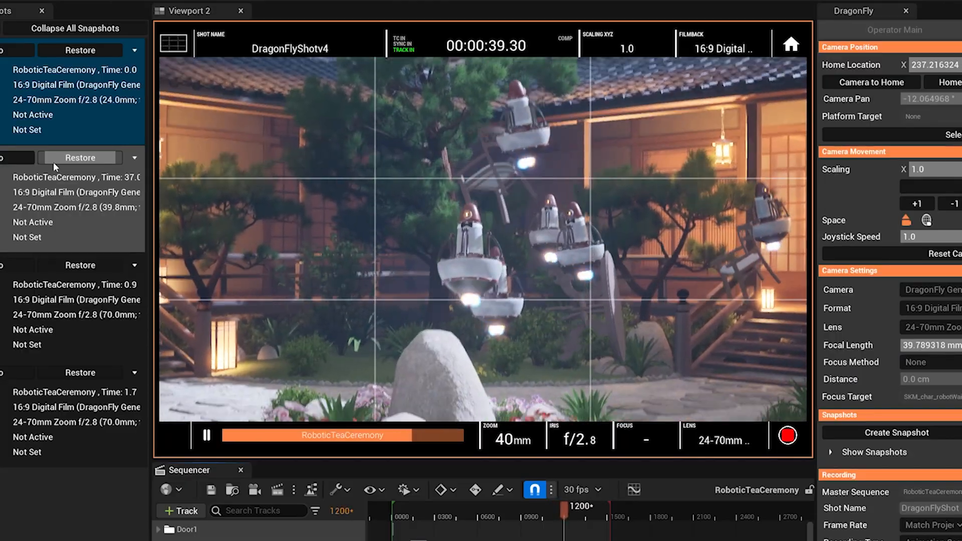
pyautogui.press('space')
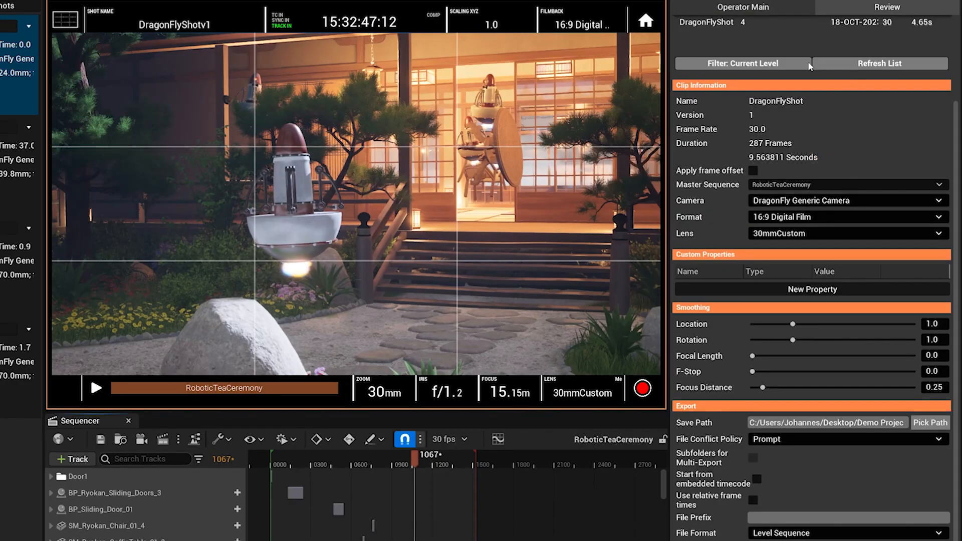
# Step: Rate DragonFlyShot versions 2 and 3 with one star and version 4 with four stars, and load version 4 for review
pyautogui.scroll(3, 771, 83)
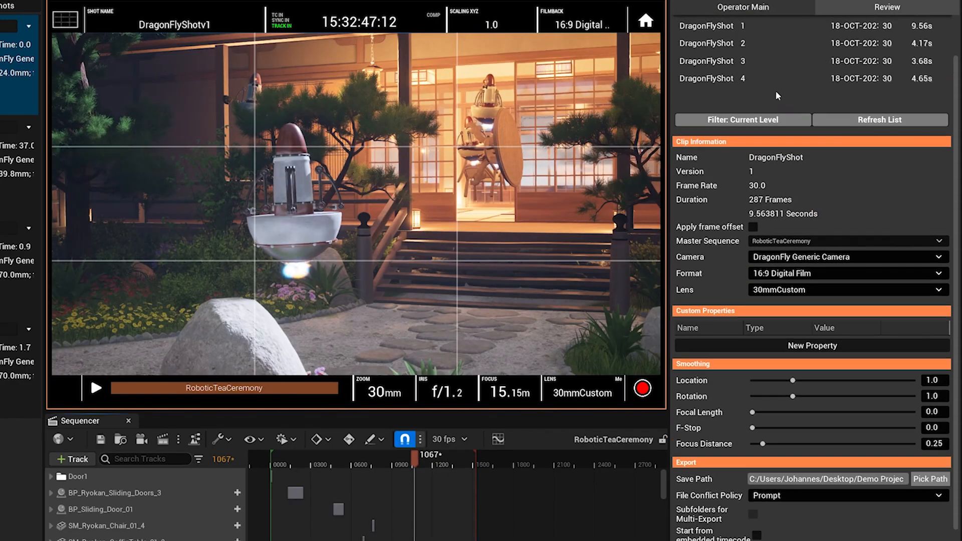
pyautogui.moveTo(773, 93)
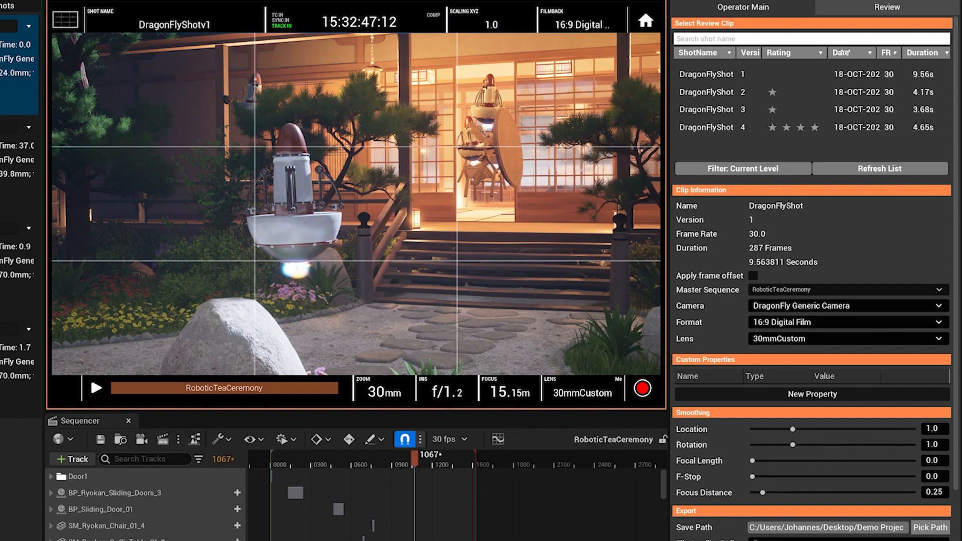
pyautogui.click(835, 127)
# Step: Reduce version 4's smoothing to about 0.58 for location and 0.475 for rotation, and play the clip back
pyautogui.click(778, 429)
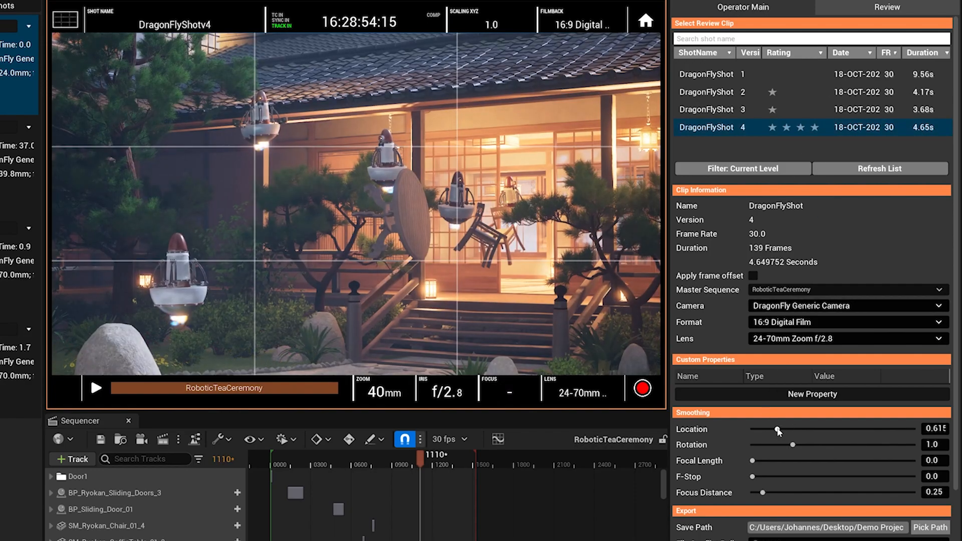
pyautogui.click(771, 445)
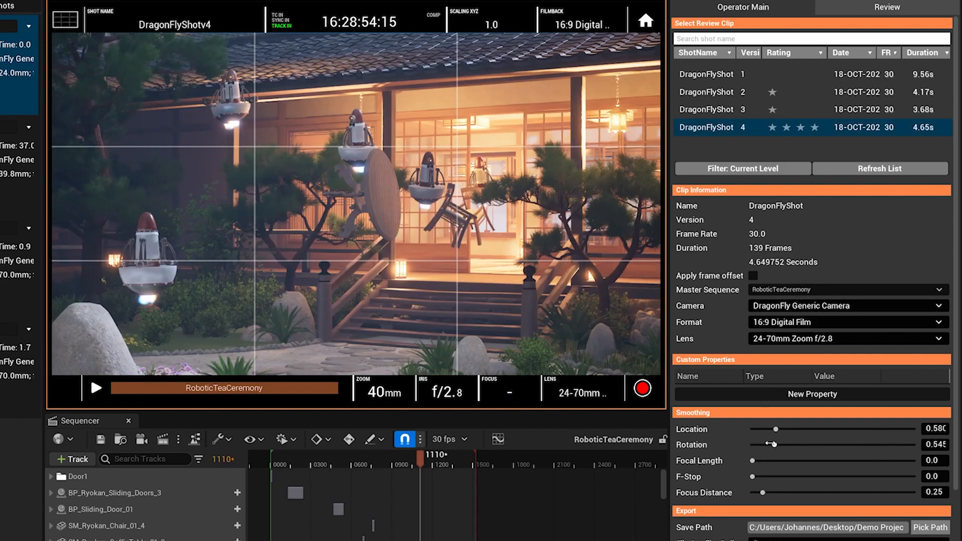
pyautogui.click(97, 389)
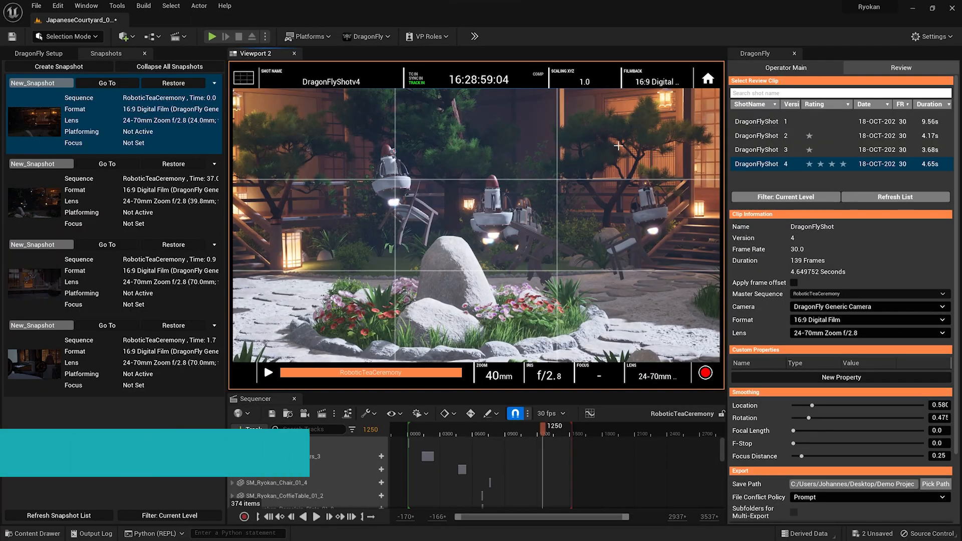
# Step: Return to the operator controls with movement scaling set to 10.0, and move the sequence to 00:00:41.00
pyautogui.click(817, 70)
pyautogui.moveTo(261, 394); pyautogui.dragTo(294, 394)
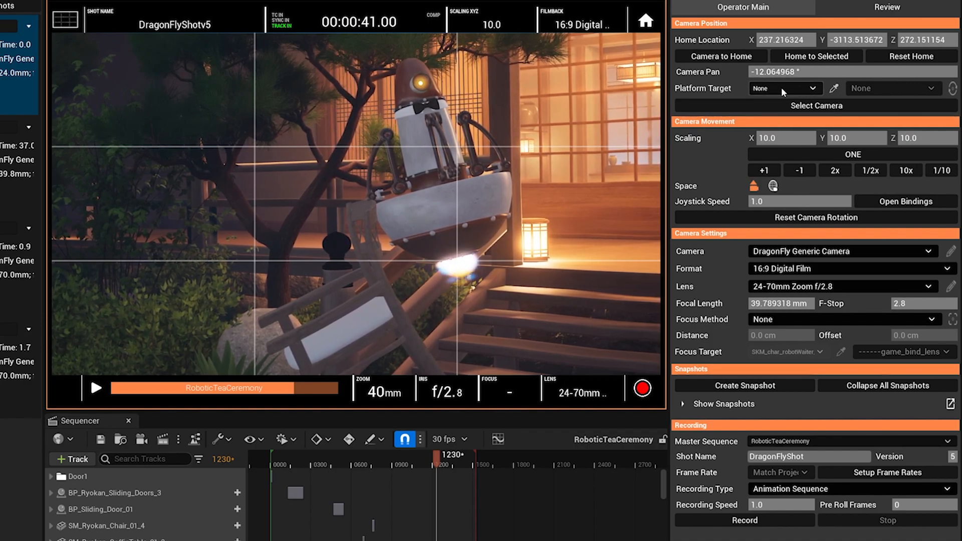
# Step: Set the selected robot waiter as platform target and attach the camera to its game_bind_head bone
pyautogui.click(835, 90)
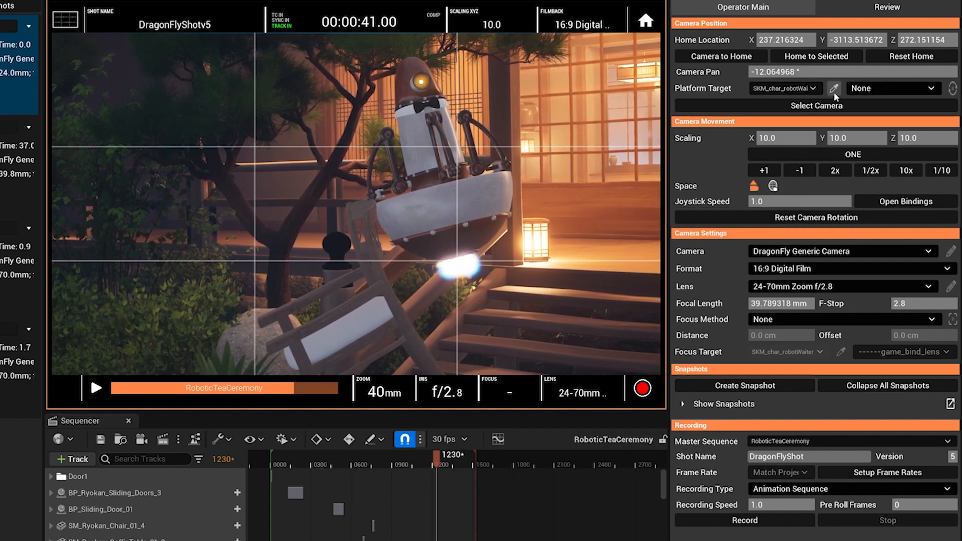
pyautogui.click(868, 88)
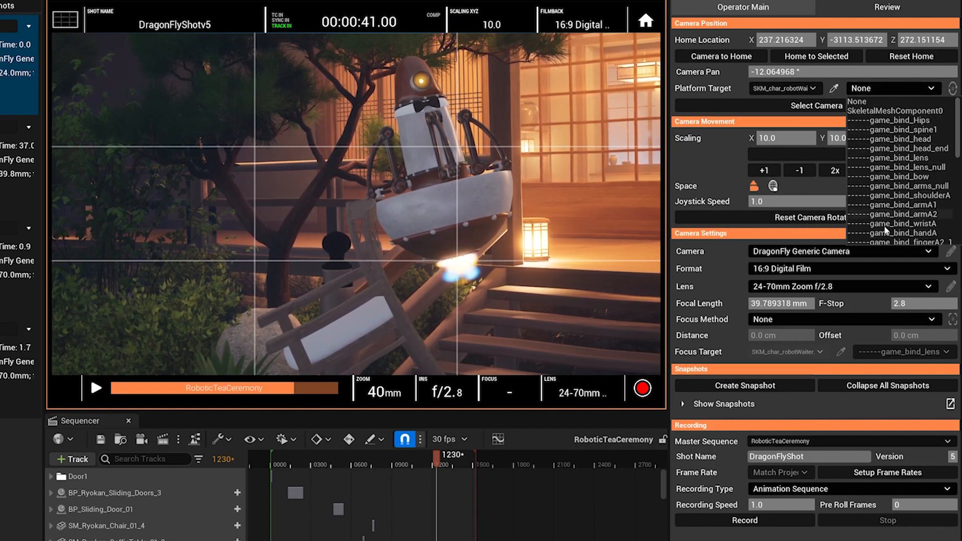
pyautogui.click(924, 140)
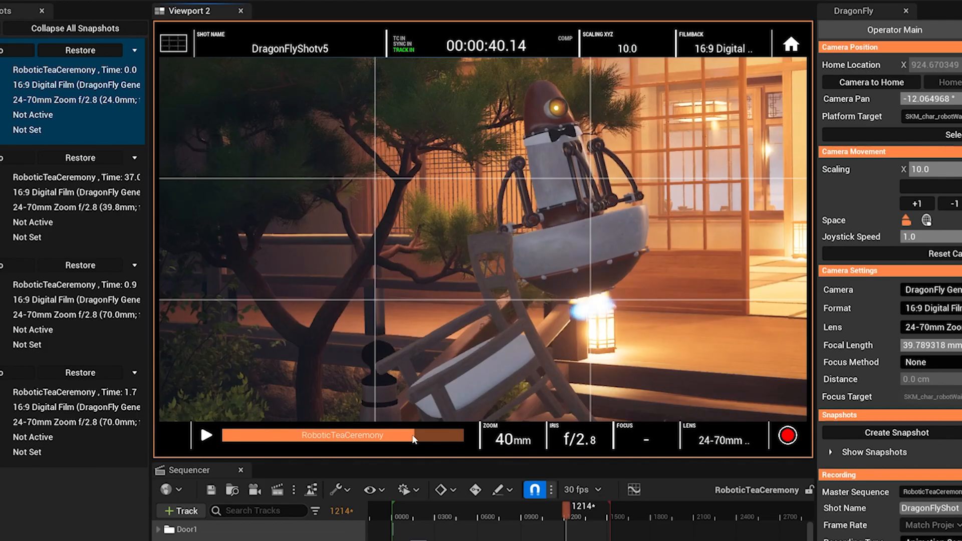
# Step: Move the sequence back to 00:00:35.11 and record DragonFlyShot version 5 with the camera attached to the robot
pyautogui.moveTo(414, 439)
pyautogui.mouseDown()
pyautogui.moveTo(398, 437)
pyautogui.moveTo(424, 450)
pyautogui.moveTo(398, 449)
pyautogui.moveTo(410, 448)
pyautogui.mouseUp()
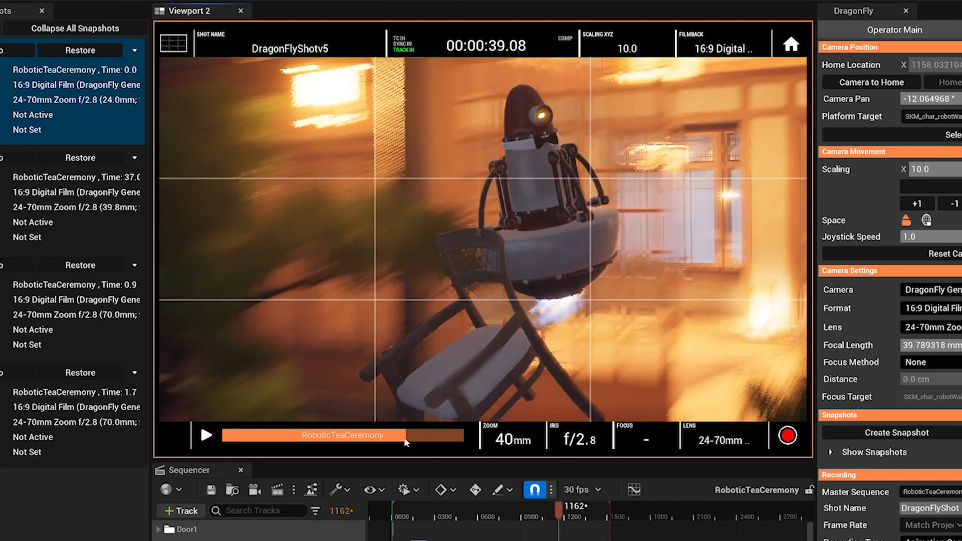
pyautogui.click(404, 435)
pyautogui.moveTo(402, 434); pyautogui.dragTo(388, 437)
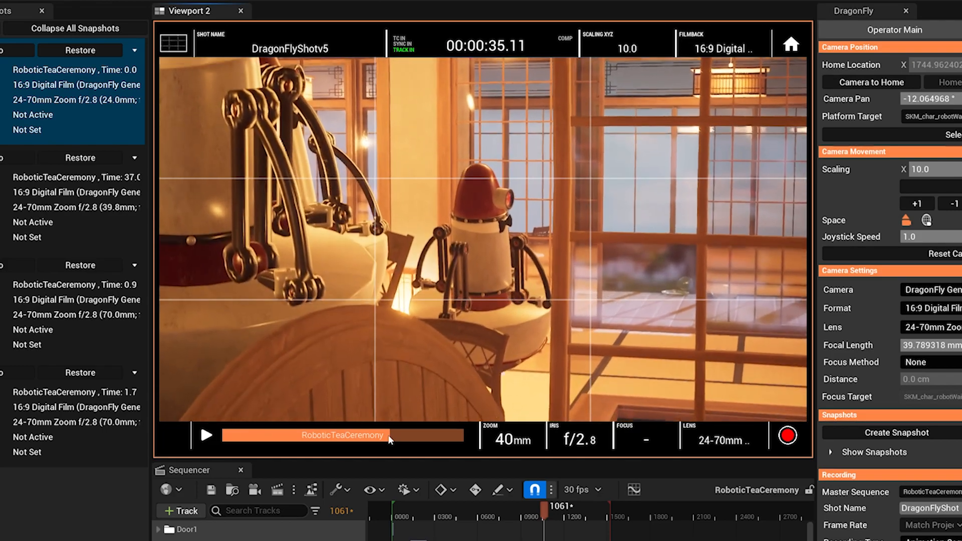
pyautogui.press('space')
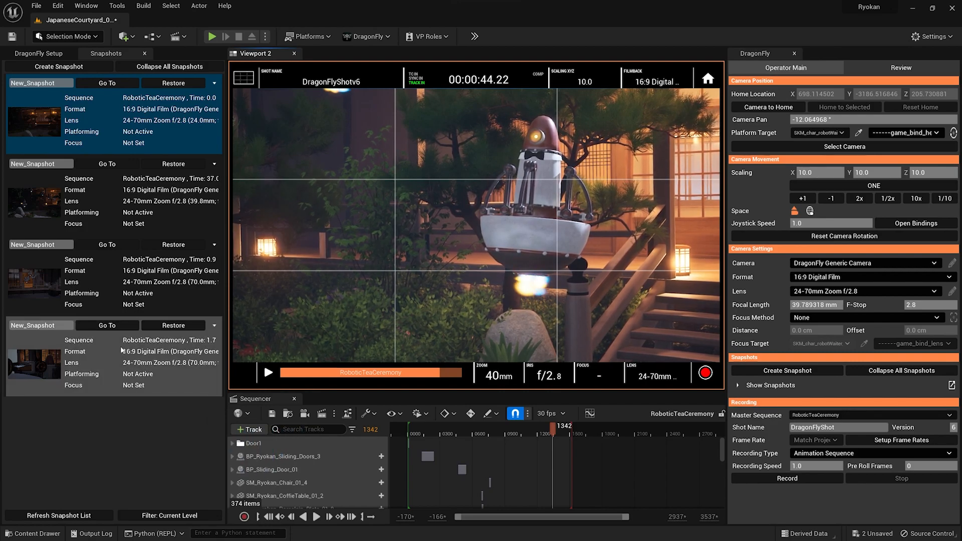
# Step: Go to and restore the fourth snapshot at 00:00:01.20, and set the camera movement scaling to 0.0 on all axes
pyautogui.click(114, 326)
pyautogui.click(172, 326)
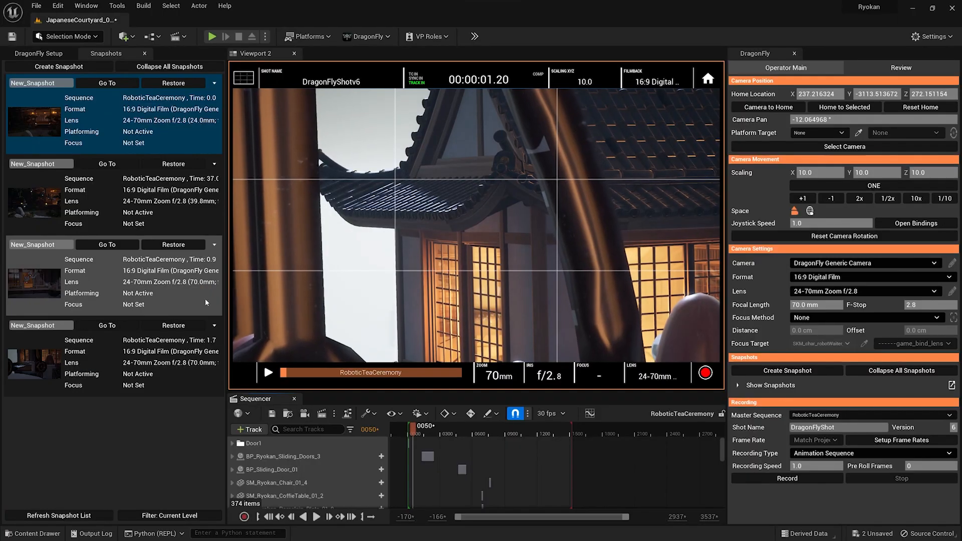
pyautogui.click(864, 186)
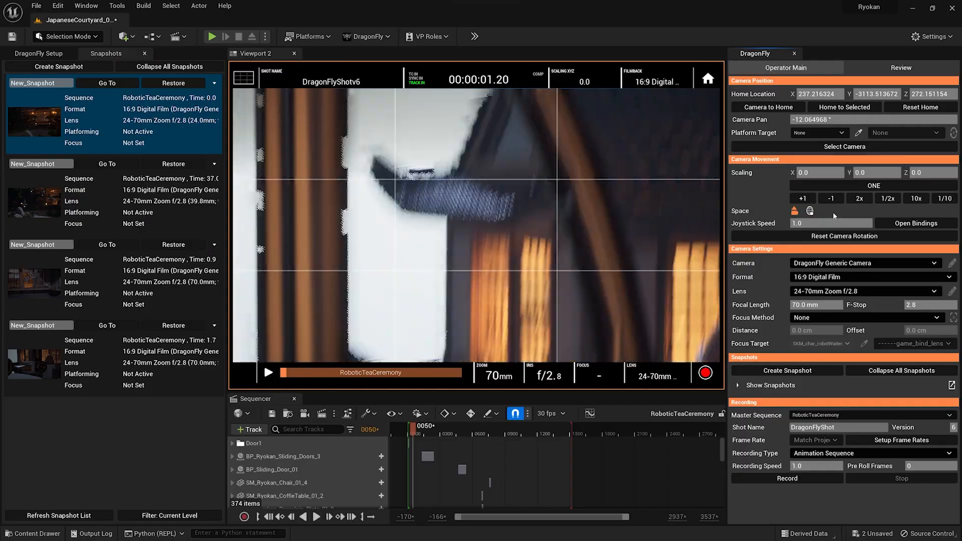
# Step: Set the robot waiter as platform target and attach the camera to its game_bind_Hips bone
pyautogui.click(859, 133)
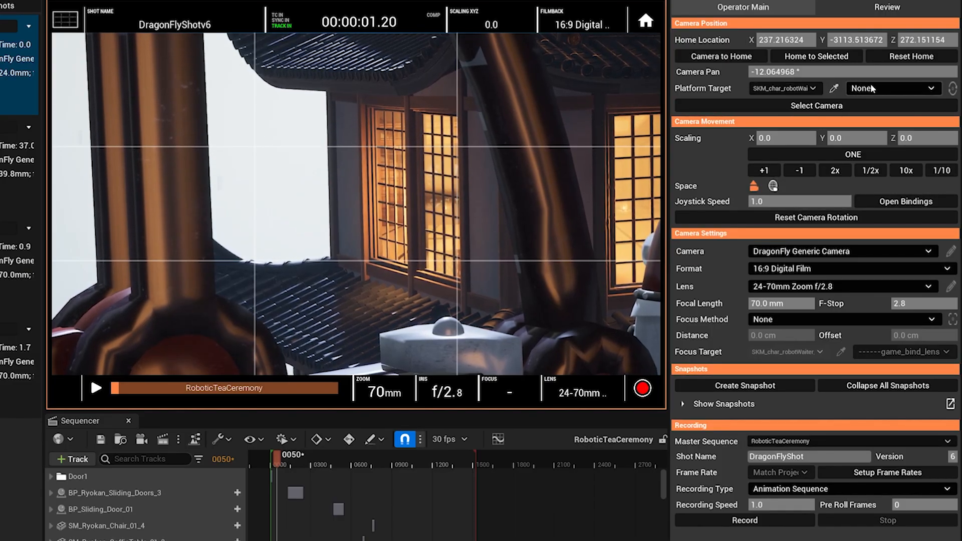
pyautogui.click(872, 85)
pyautogui.click(899, 121)
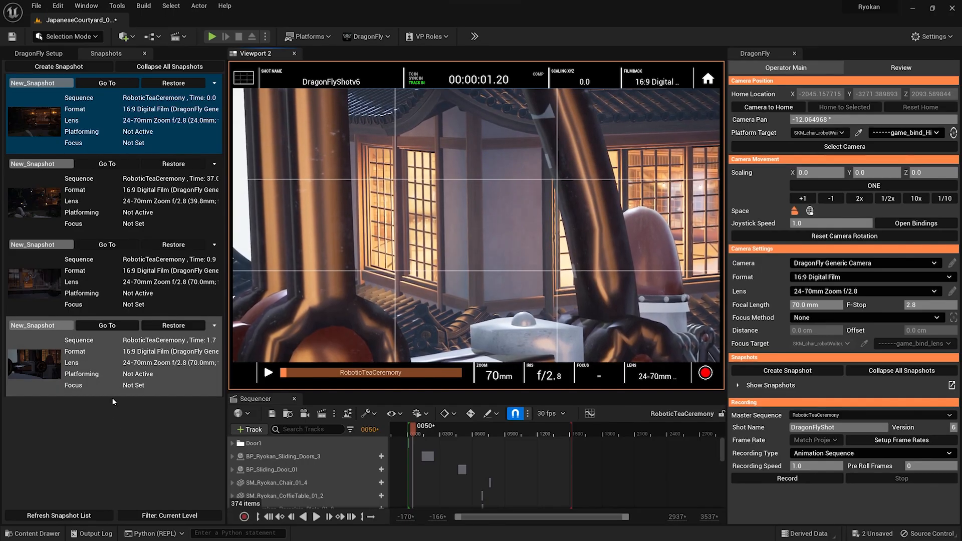
# Step: Update the fourth snapshot from the current hips-attached camera and record DragonFlyShot version 6, scrubbing the sequence to 00:00:12.12
pyautogui.rightClick(52, 359)
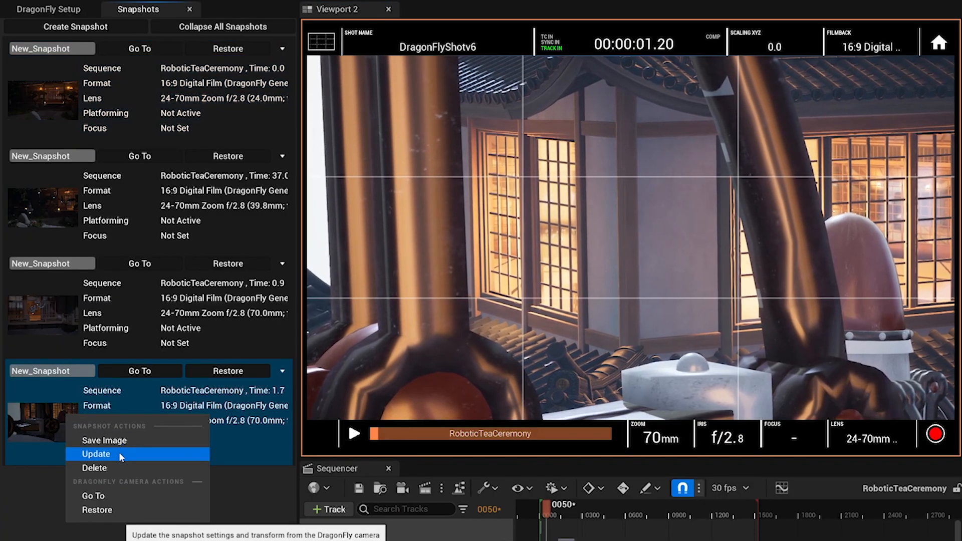
pyautogui.click(119, 452)
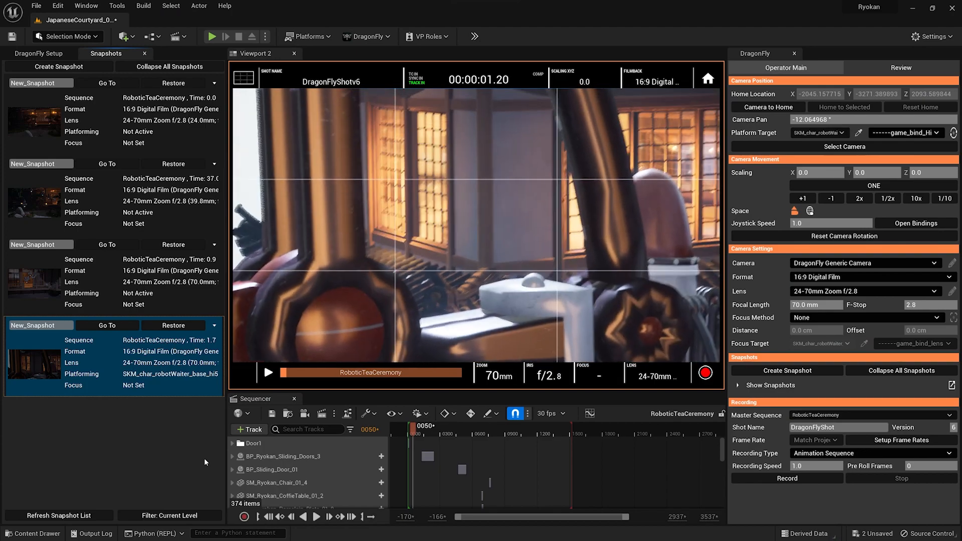
pyautogui.press('space')
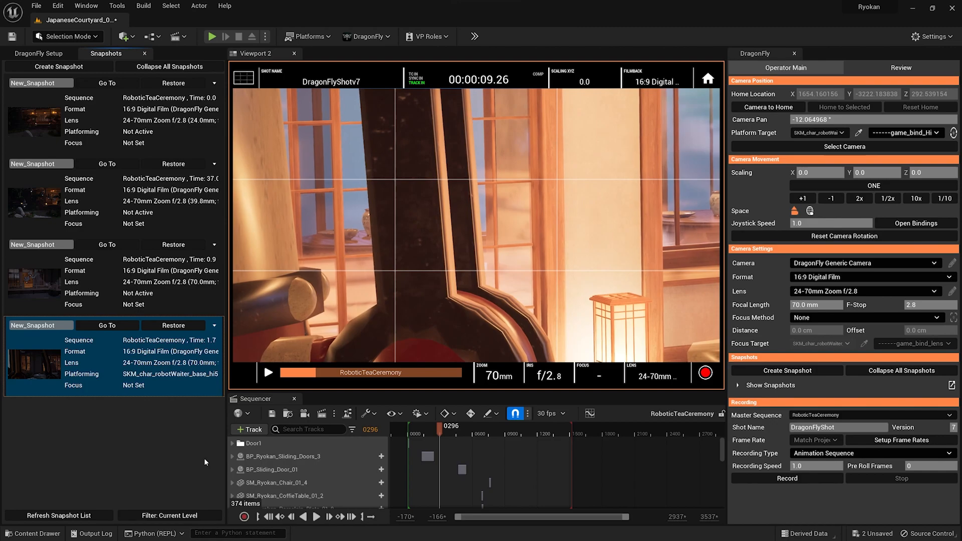
pyautogui.moveTo(315, 377)
pyautogui.mouseDown()
pyautogui.moveTo(362, 373)
pyautogui.moveTo(326, 373)
pyautogui.mouseUp()
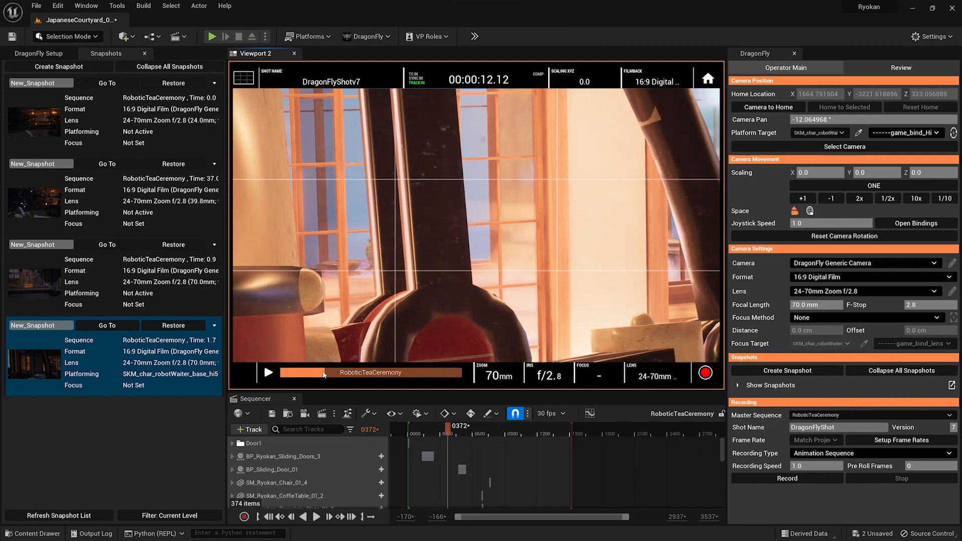
# Step: Restore the fourth snapshot with mirroring of the platform target's rotation enabled, and record DragonFlyShot version 7
pyautogui.click(168, 326)
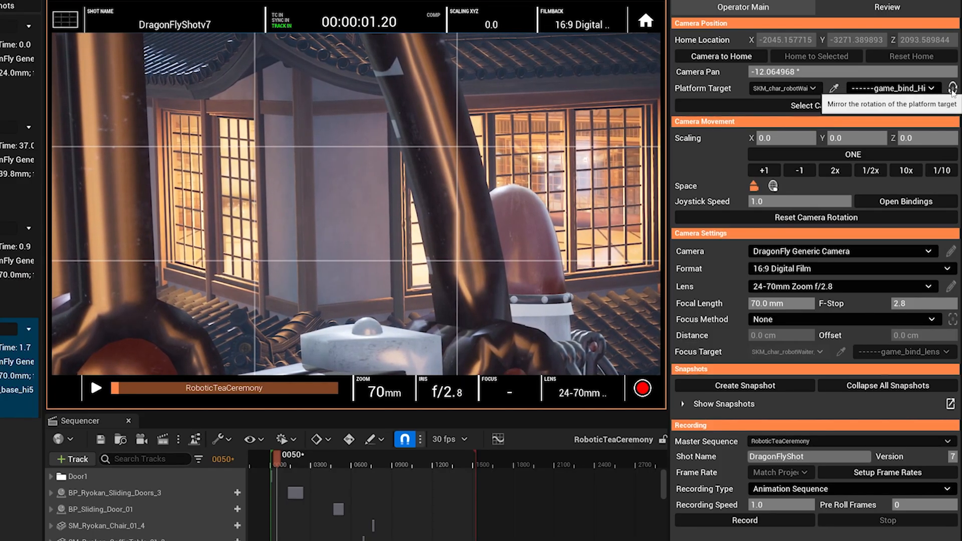
pyautogui.click(953, 89)
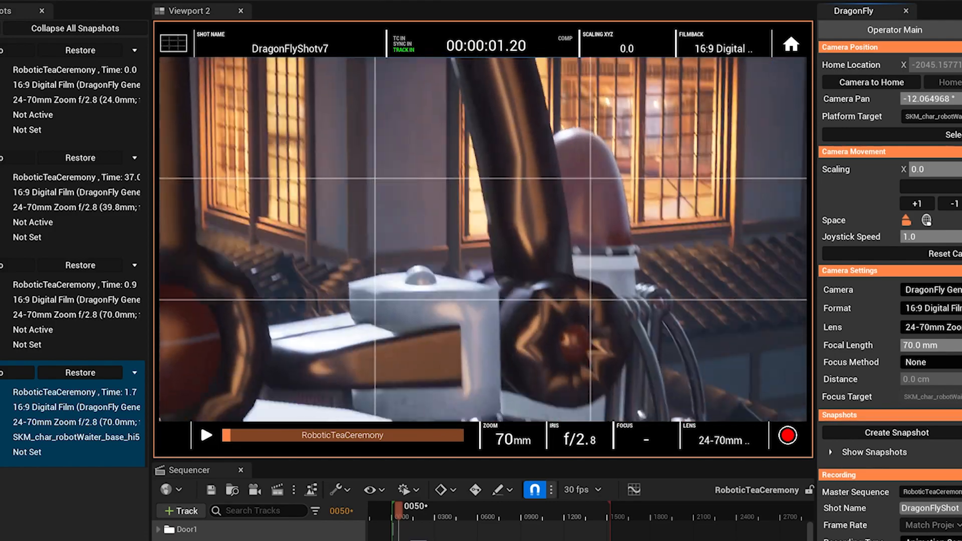
pyautogui.press('space')
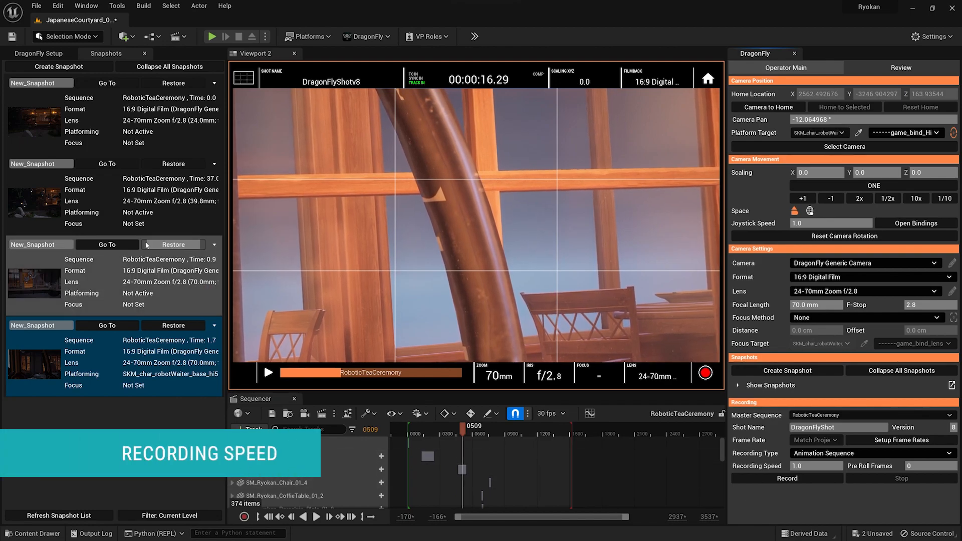
# Step: Restore the third snapshot, preview the robots in the sequence, and return the playhead to 00:00:00.00
pyautogui.click(172, 245)
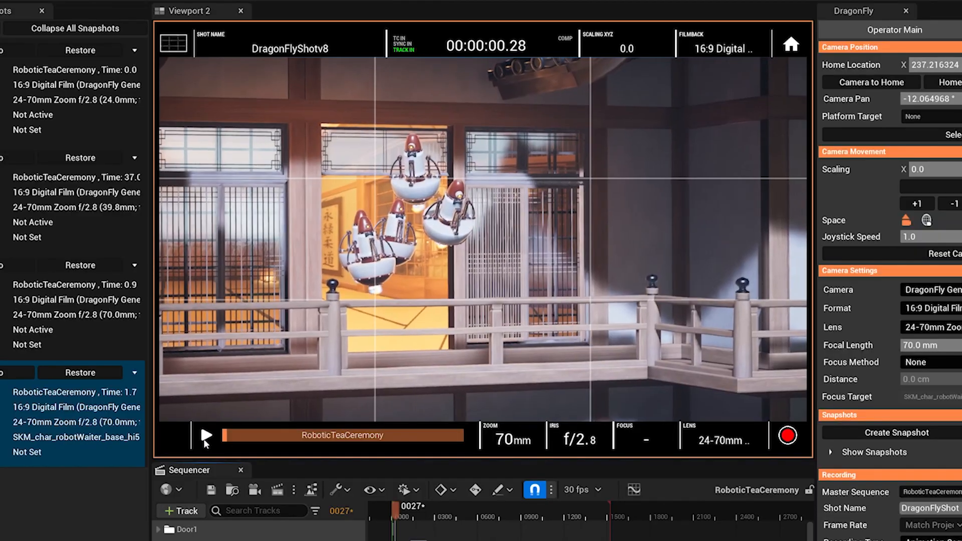
pyautogui.click(206, 436)
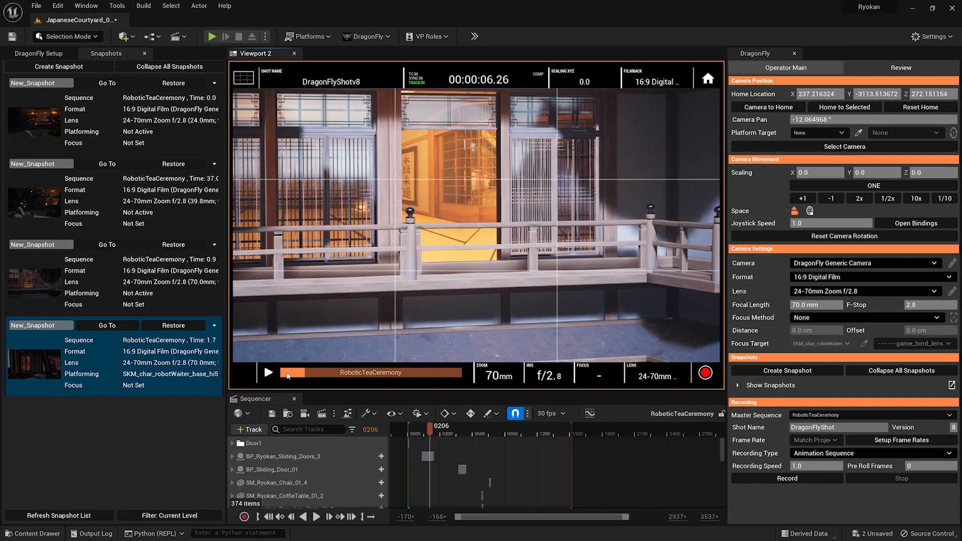
pyautogui.click(284, 374)
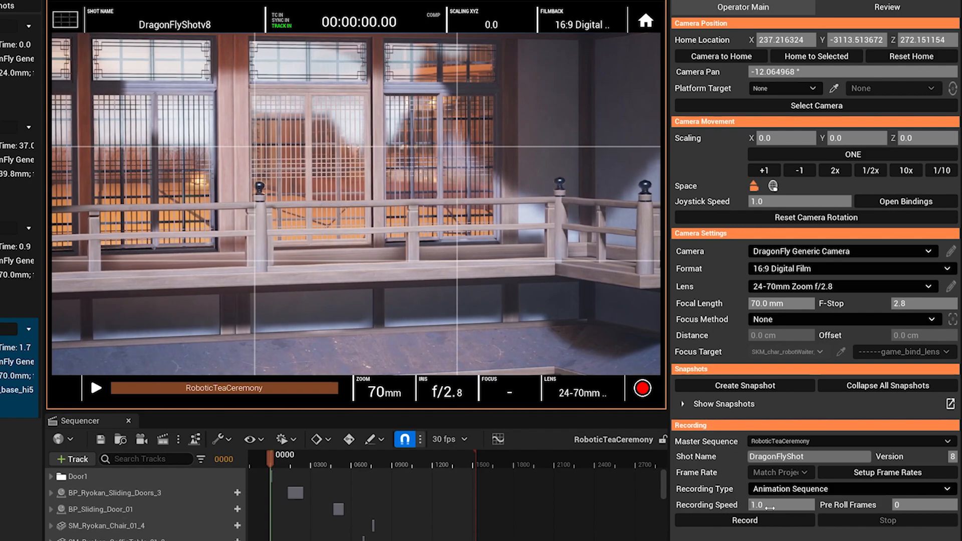
# Step: Set the recording speed to 7.0 and record DragonFlyShot version 8 from the start of the sequence
pyautogui.click(771, 506)
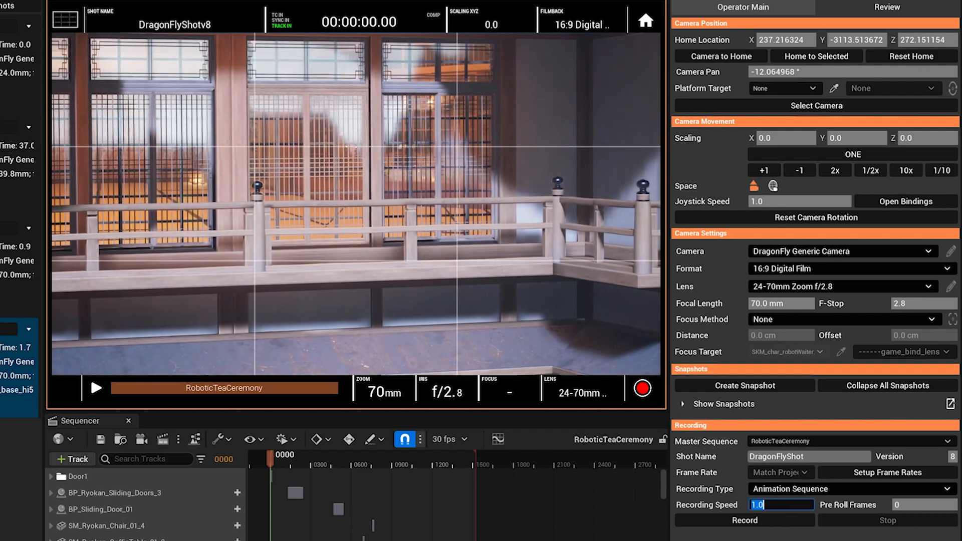
pyautogui.write('7')
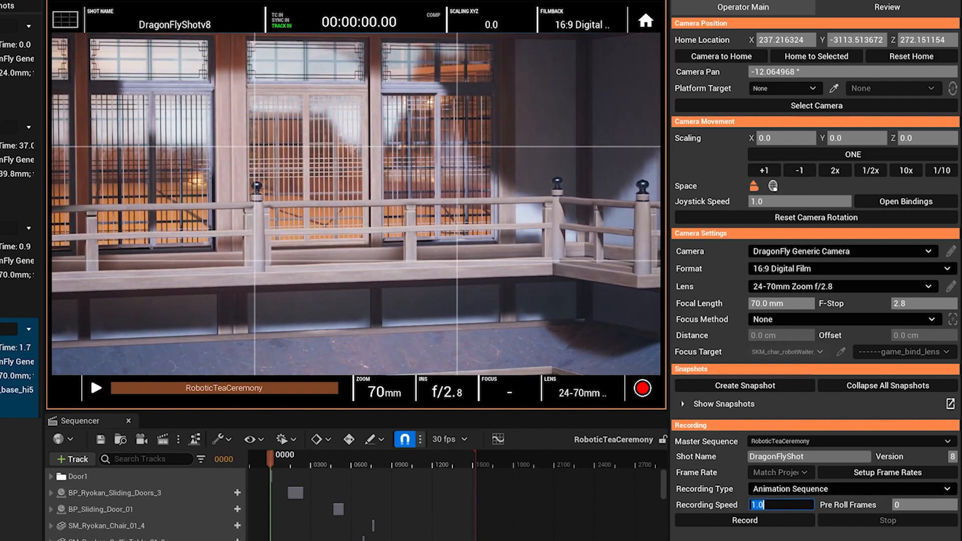
pyautogui.press('Return')
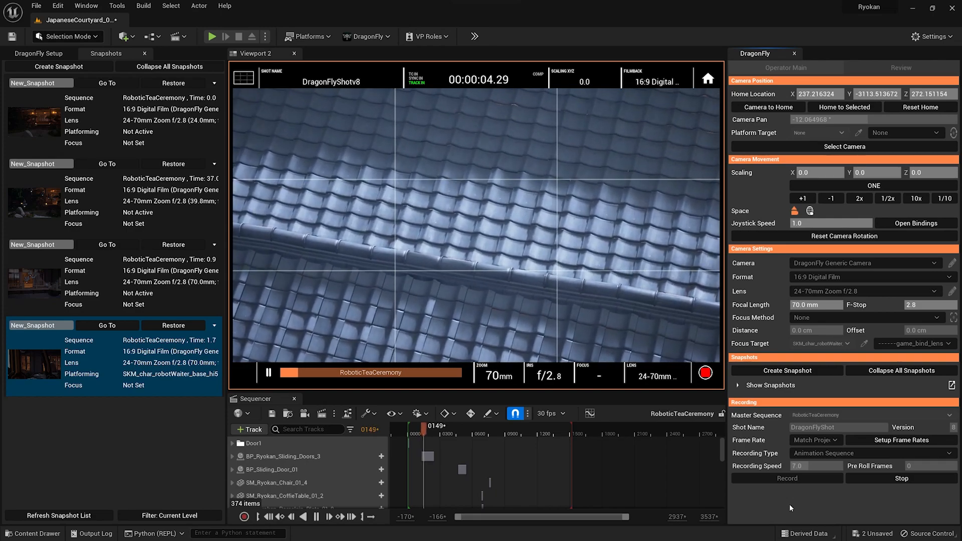
pyautogui.press('space')
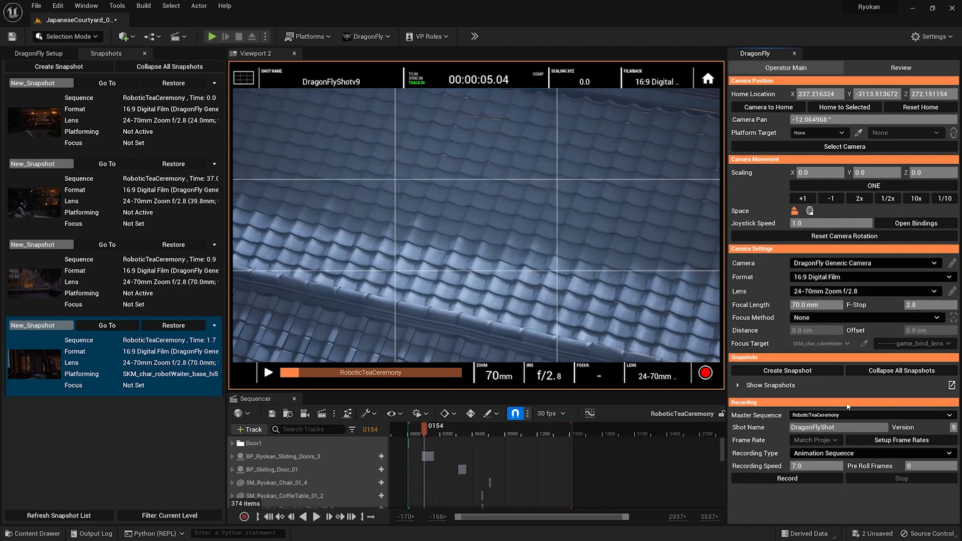
# Step: Load DragonFlyShot version 8 for review and play the clip twice from its beginning
pyautogui.click(913, 68)
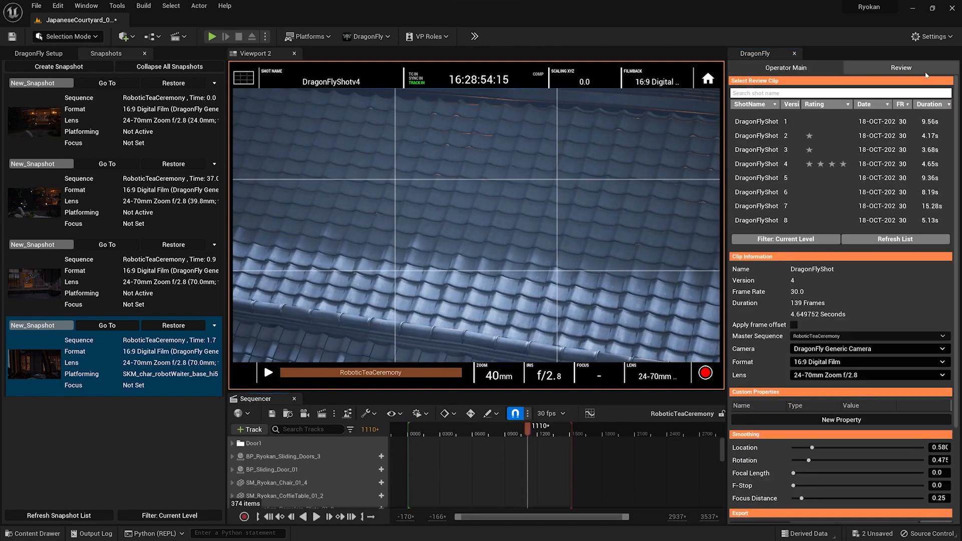
pyautogui.click(757, 222)
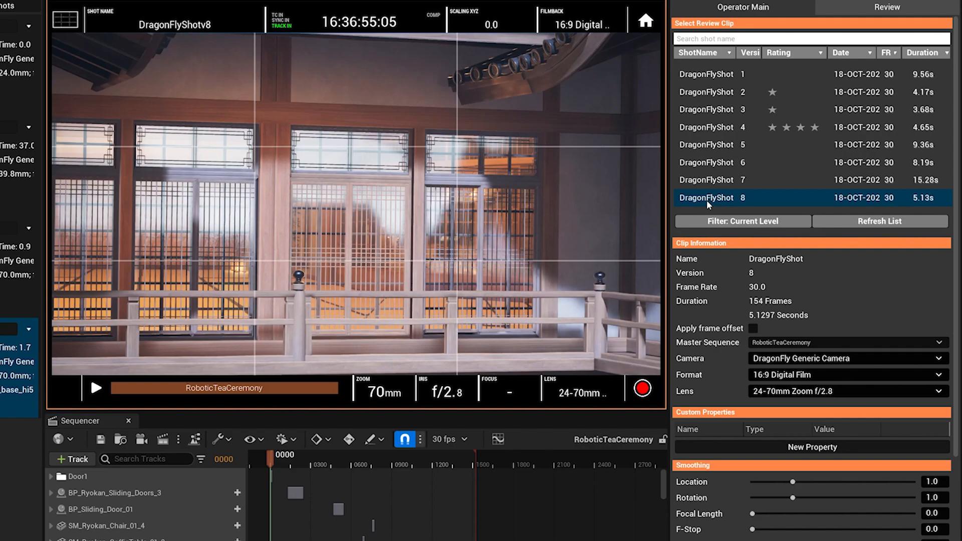
pyautogui.click(98, 390)
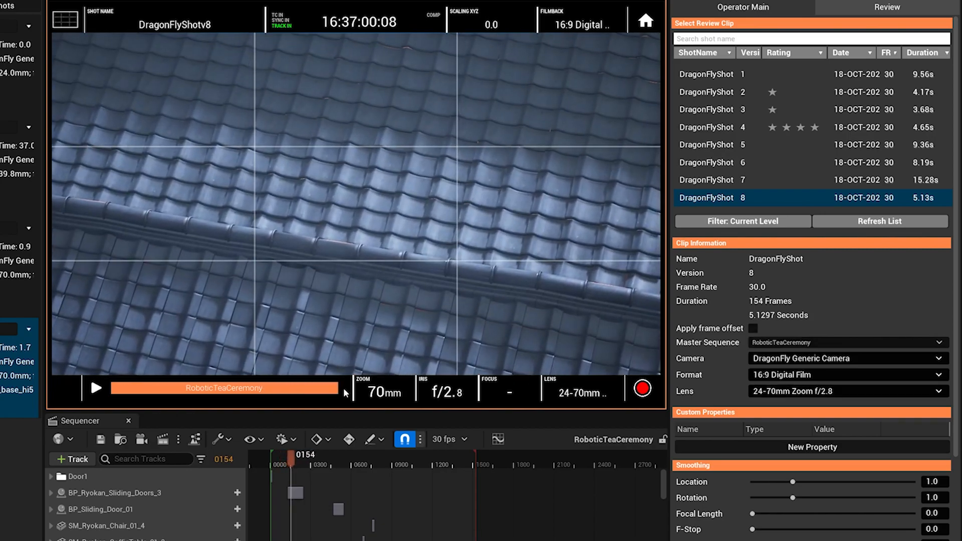
pyautogui.moveTo(323, 386); pyautogui.dragTo(92, 377)
pyautogui.click(96, 388)
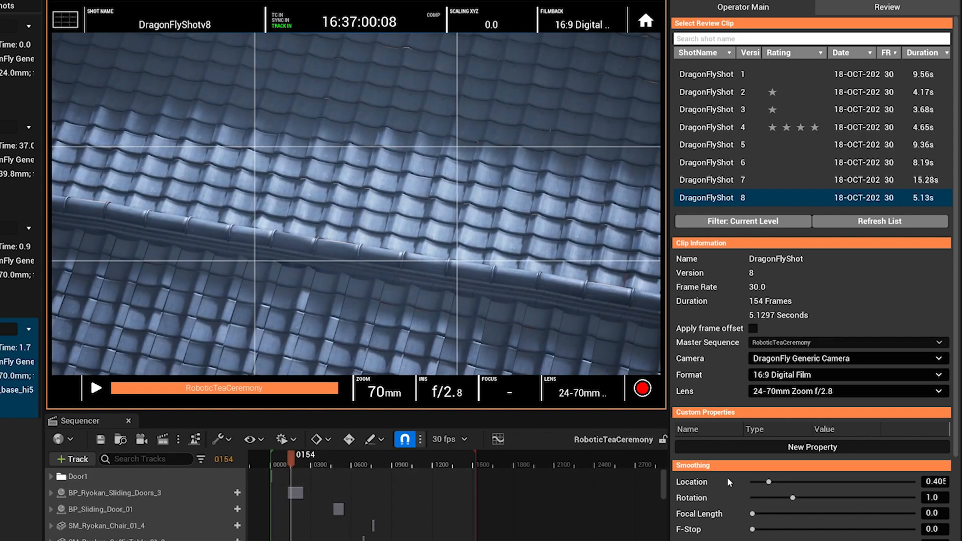
# Step: Set the clip's Location and Rotation smoothing to 0.0, play it through, and rewind to the start
pyautogui.click(751, 481)
pyautogui.click(752, 498)
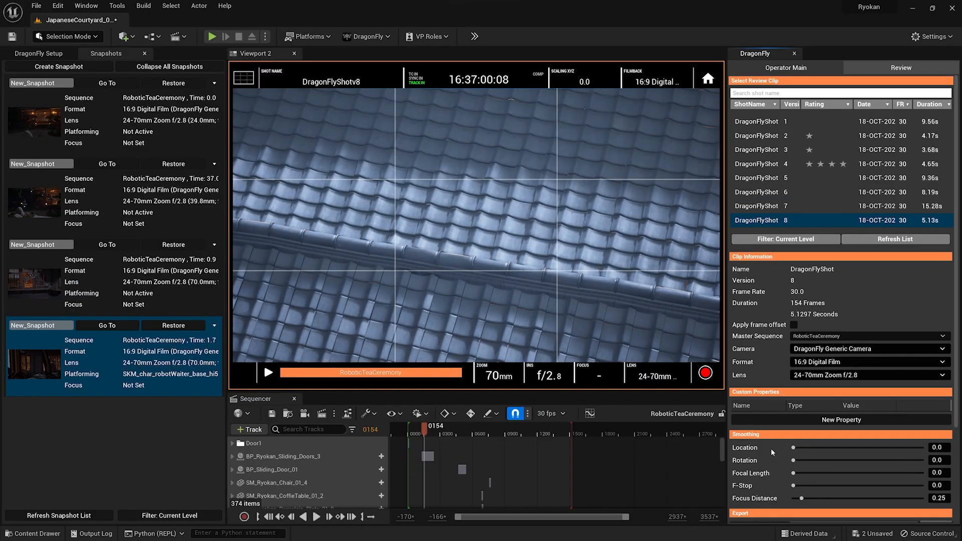
pyautogui.click(269, 373)
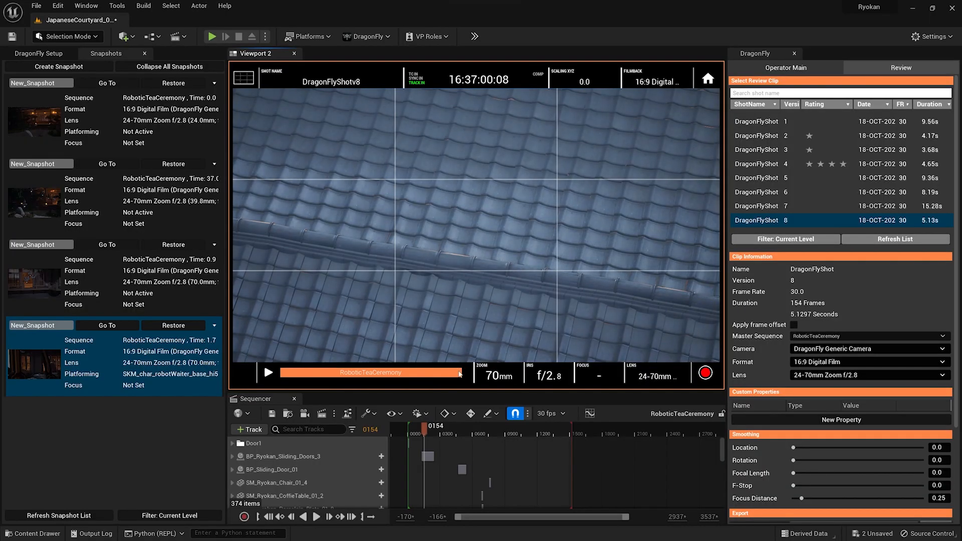
pyautogui.moveTo(459, 374); pyautogui.dragTo(280, 375)
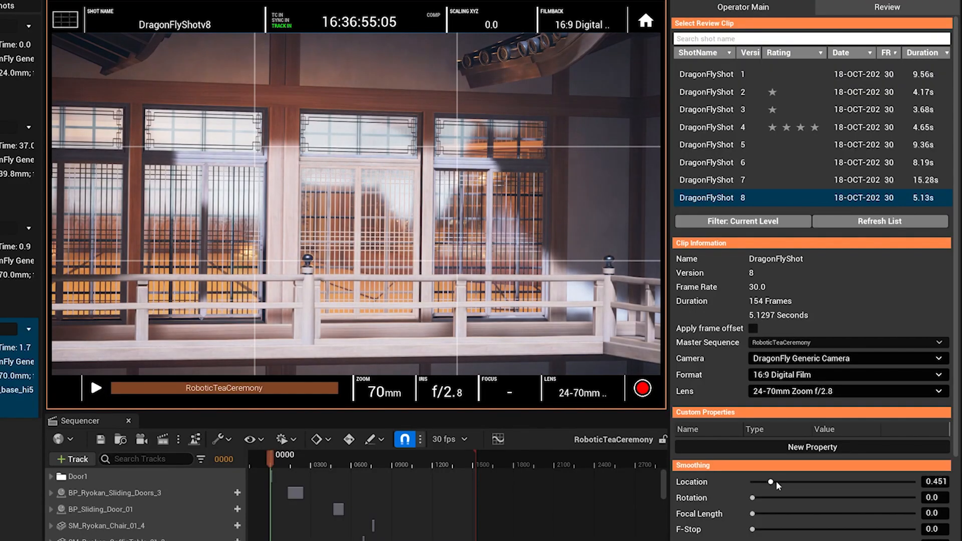
# Step: Set the clip's smoothing to about 0.79 for Location and 0.76 for Rotation, then play it and rewind to the start
pyautogui.click(782, 497)
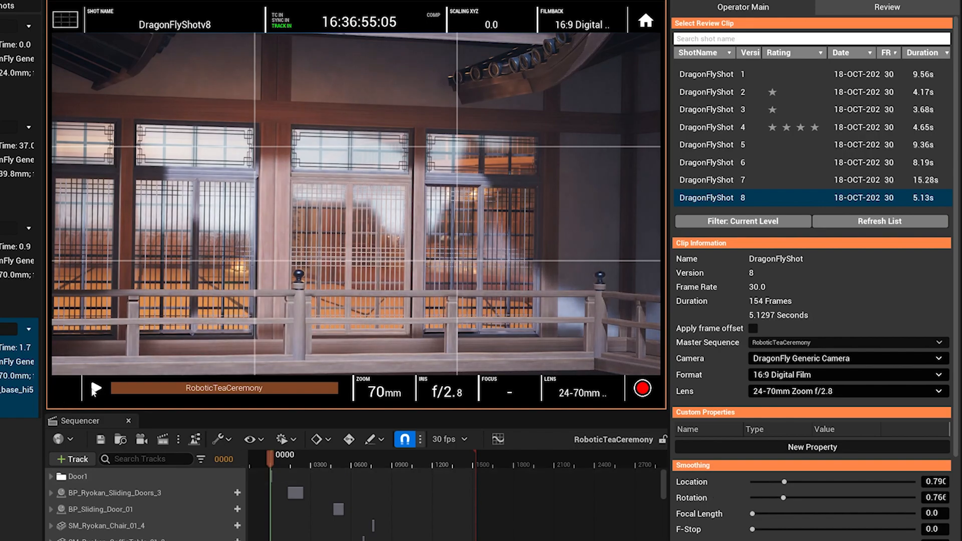
pyautogui.press('space')
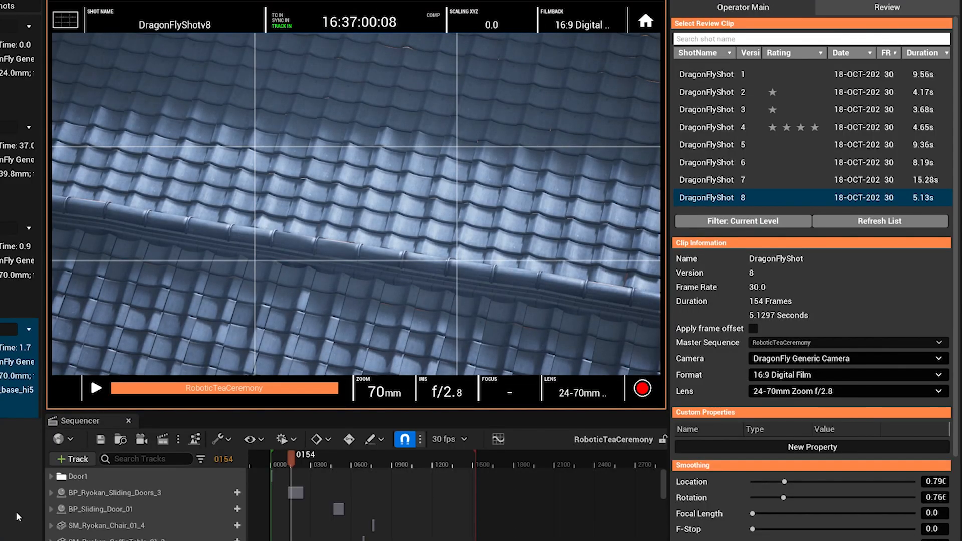
pyautogui.moveTo(328, 390); pyautogui.dragTo(111, 389)
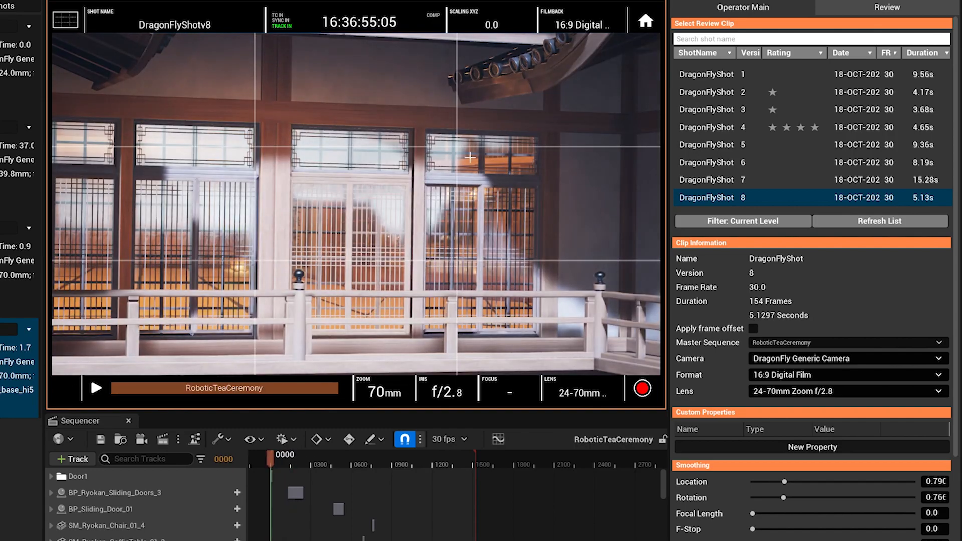
# Step: Return to the camera operator settings, try a recording speed of 1.5, and reset the recording speed to 1.0
pyautogui.click(736, 5)
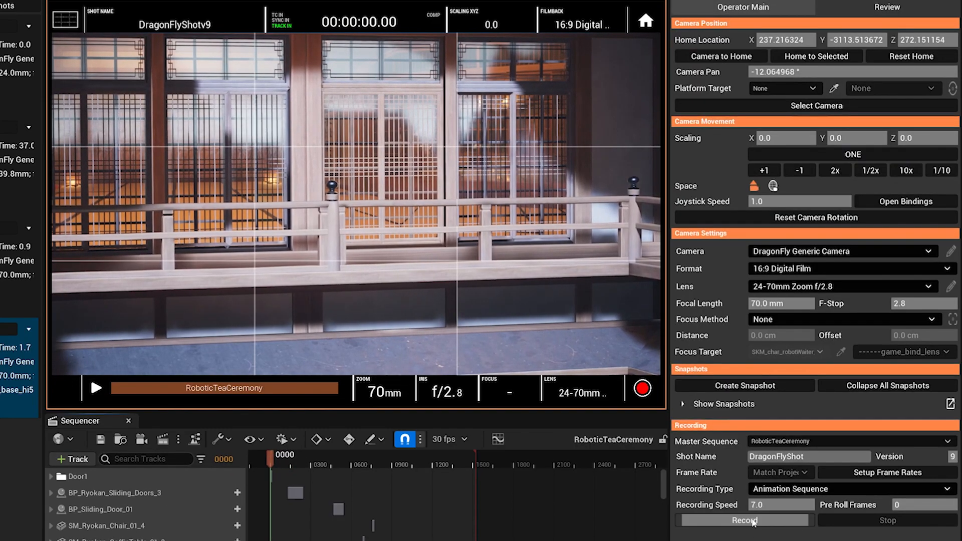
pyautogui.click(762, 506)
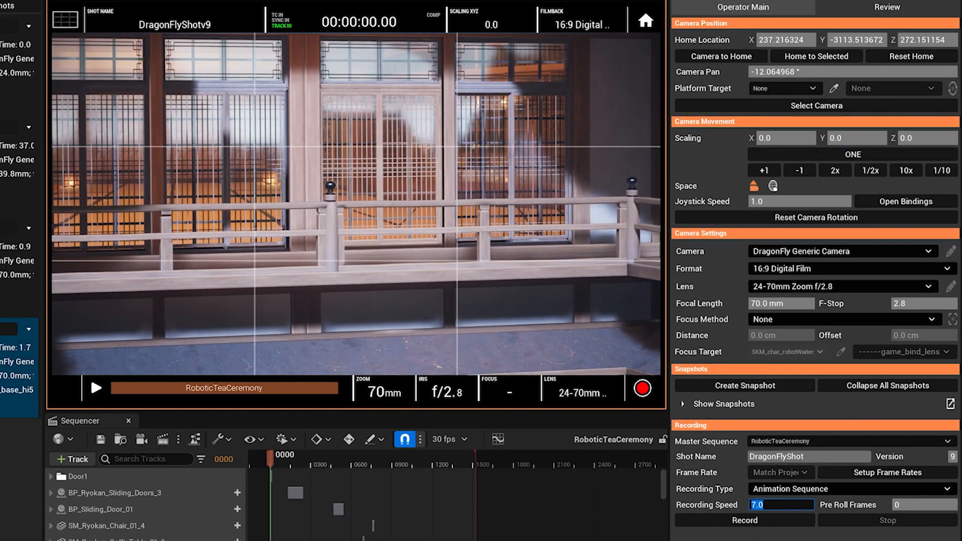
pyautogui.press('Return')
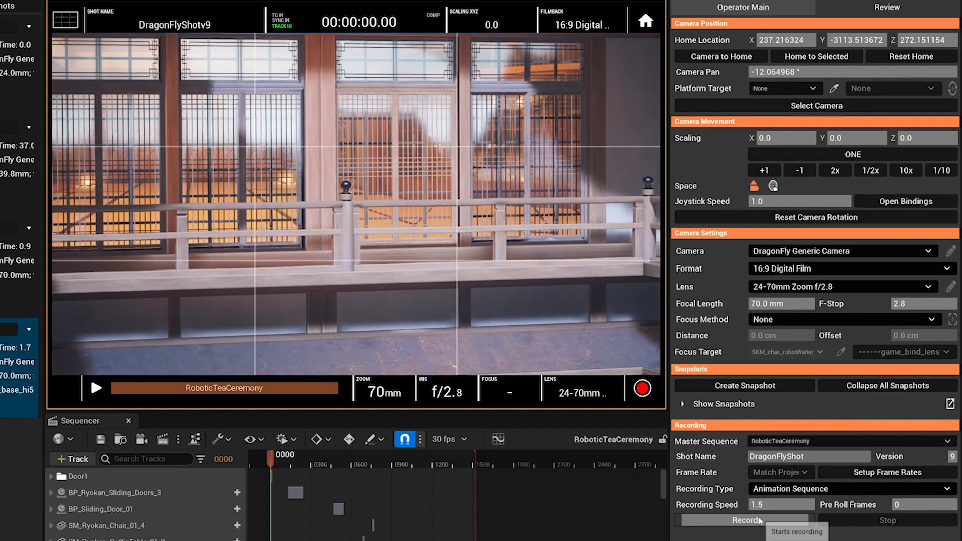
pyautogui.click(760, 506)
pyautogui.write('1.0')
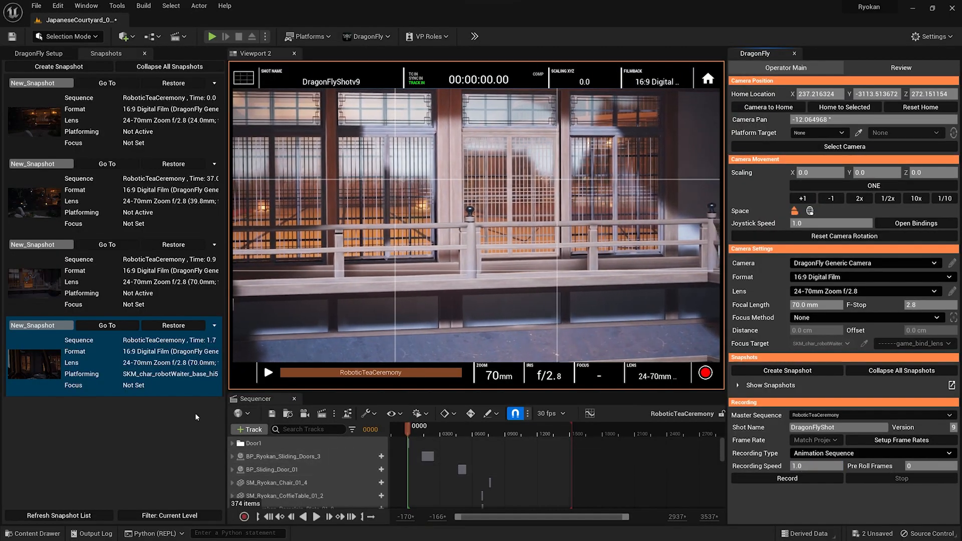